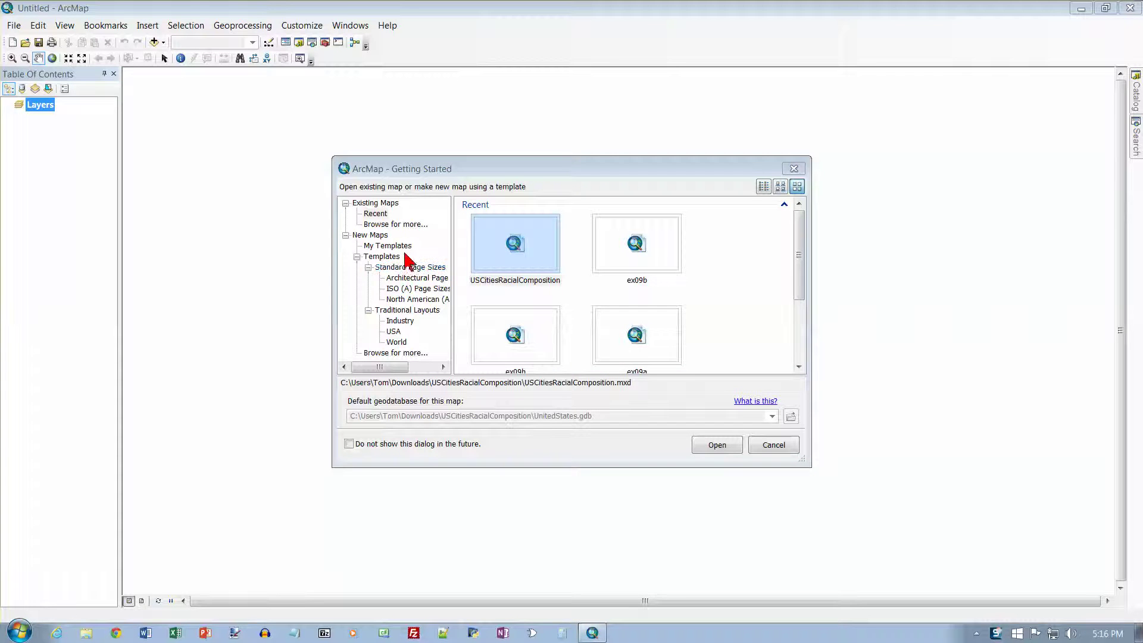
- Open ex10a.mxd from C:\EsriPress\GettingToKnowArcGIS\Chapter10
{"action": "left_click", "coordinate": [387, 226]}
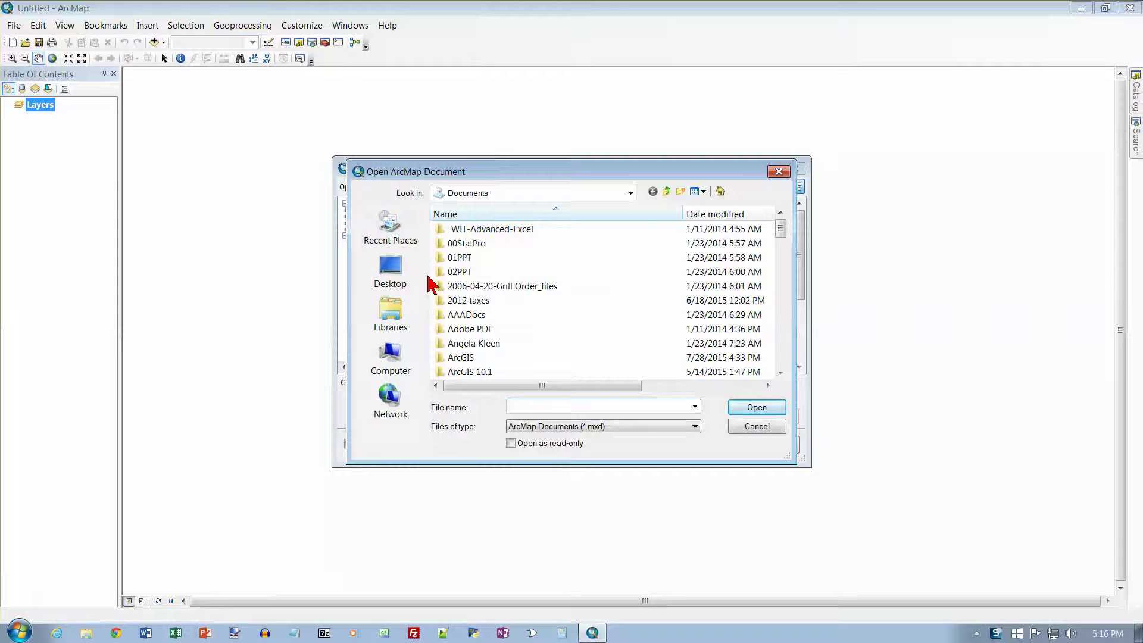
{"action": "left_click", "coordinate": [406, 357]}
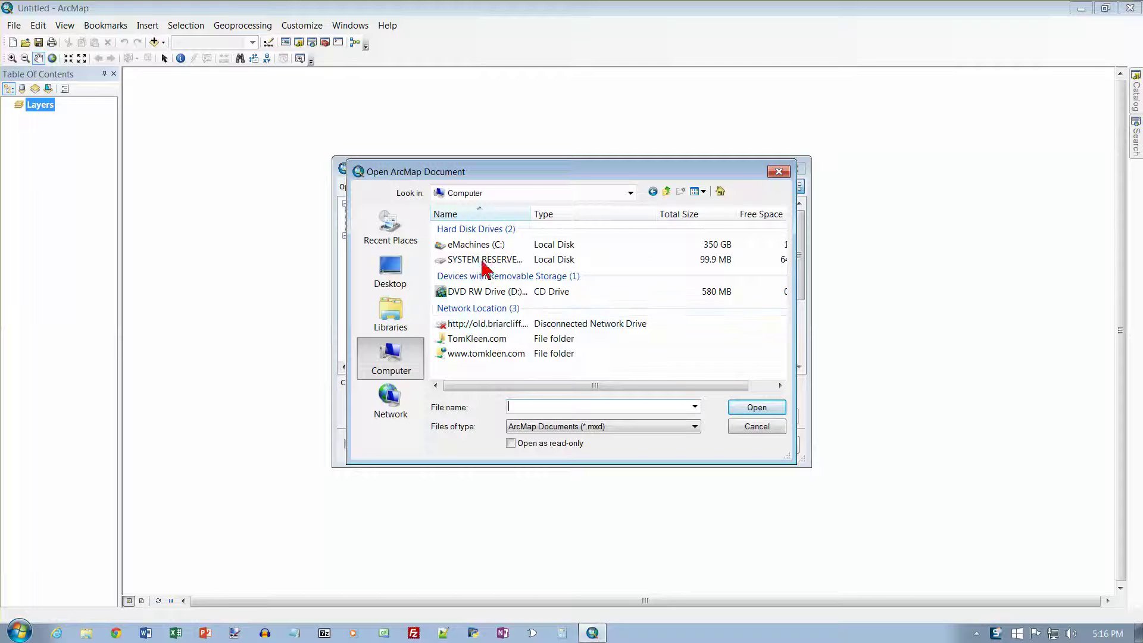
{"action": "left_click", "coordinate": [485, 255]}
{"action": "double_click", "coordinate": [485, 254]}
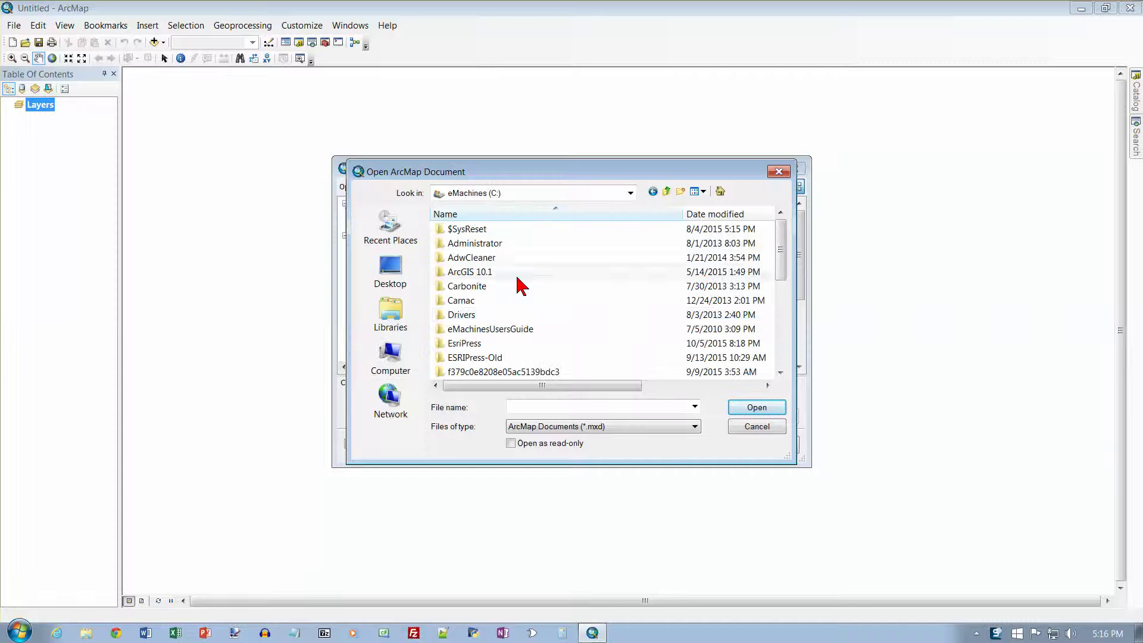
{"action": "left_click", "coordinate": [783, 306]}
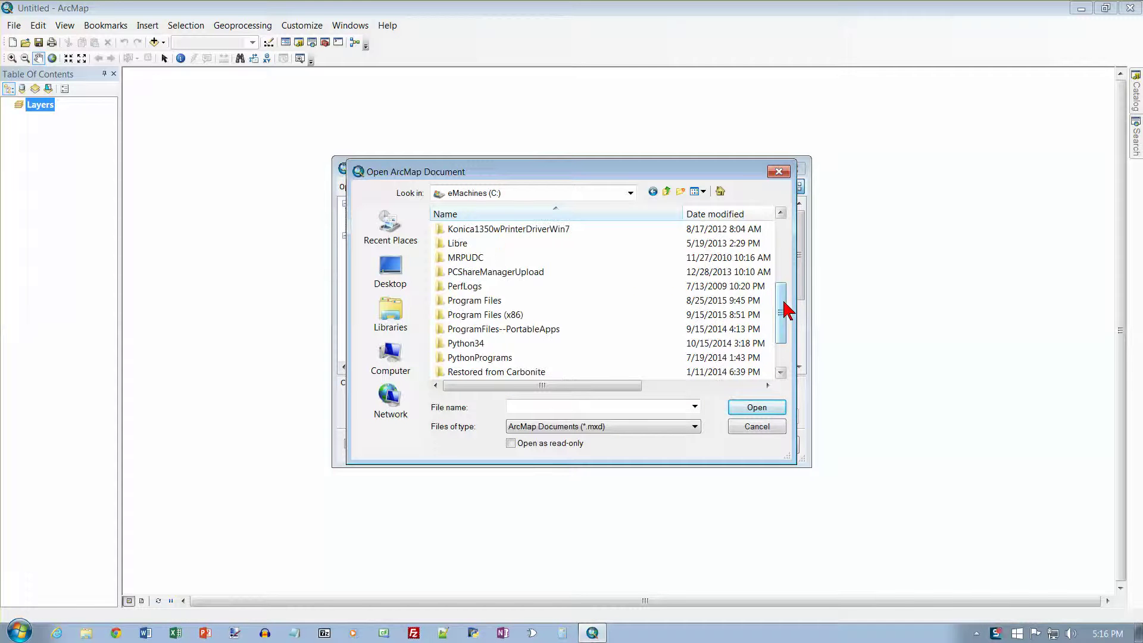
{"action": "left_click_drag", "start_coordinate": [783, 288], "coordinate": [781, 276]}
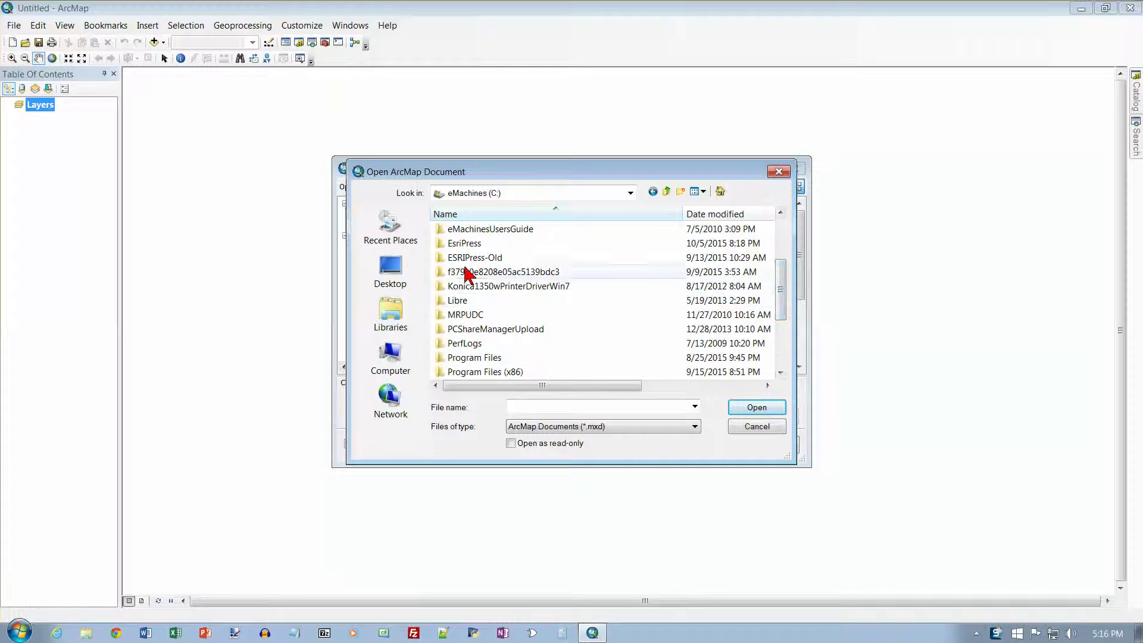
{"action": "double_click", "coordinate": [461, 247]}
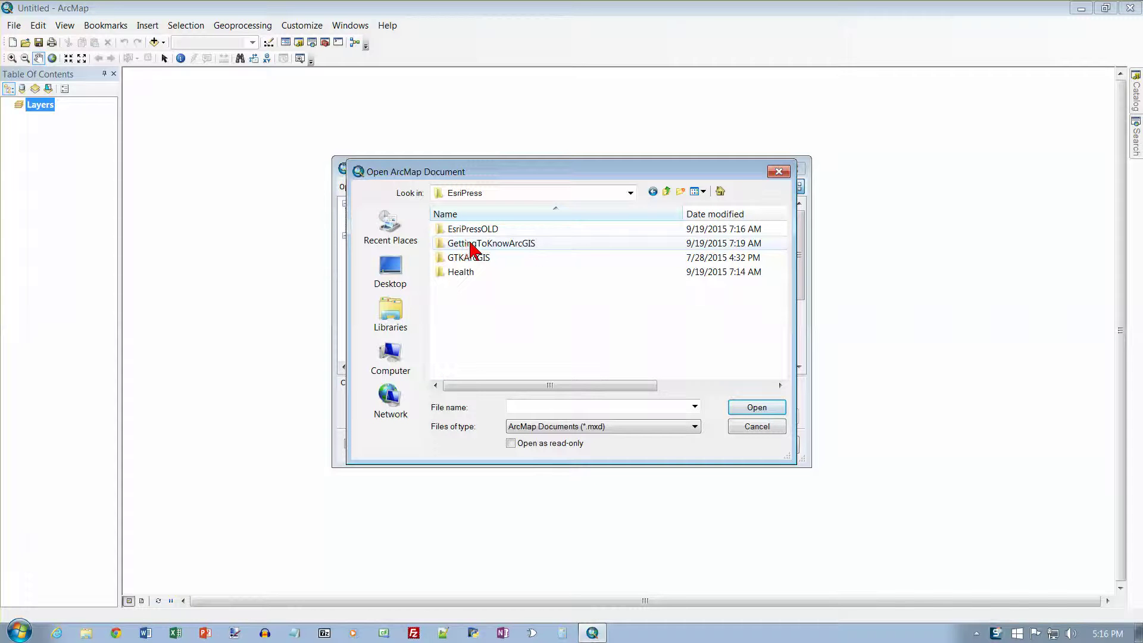
{"action": "double_click", "coordinate": [465, 246]}
{"action": "double_click", "coordinate": [476, 330]}
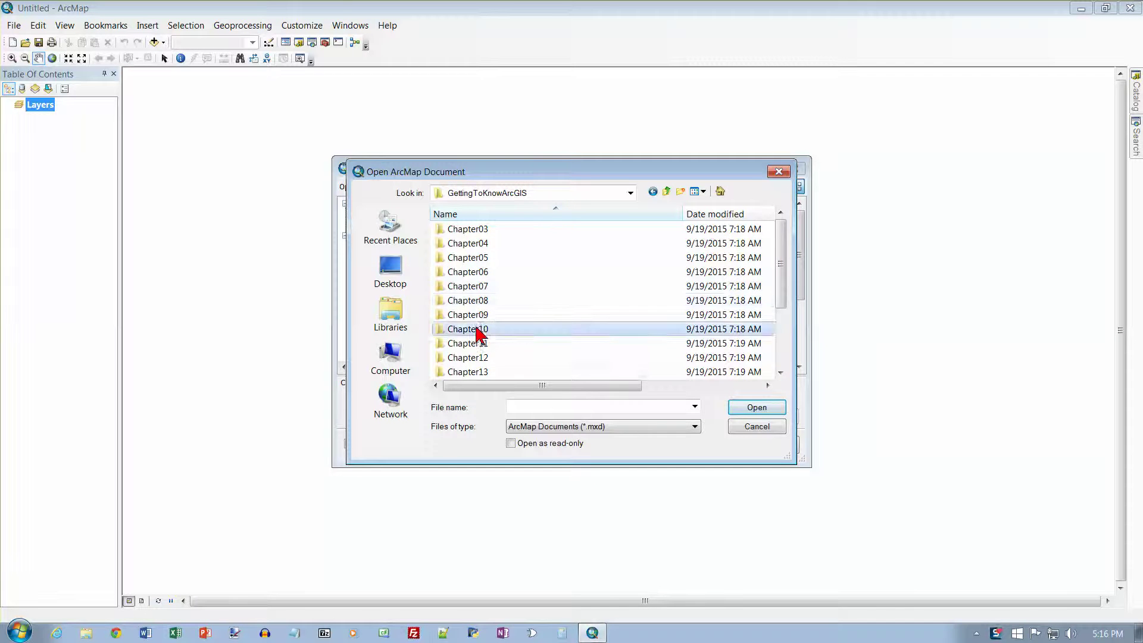
{"action": "left_click", "coordinate": [469, 258]}
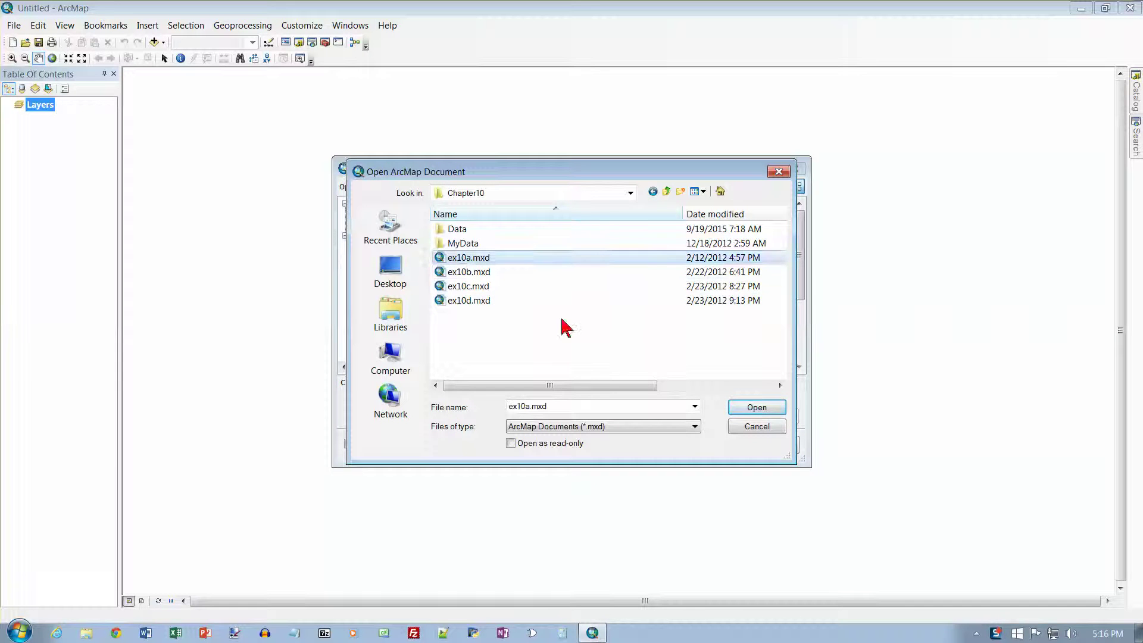
{"action": "left_click", "coordinate": [753, 408]}
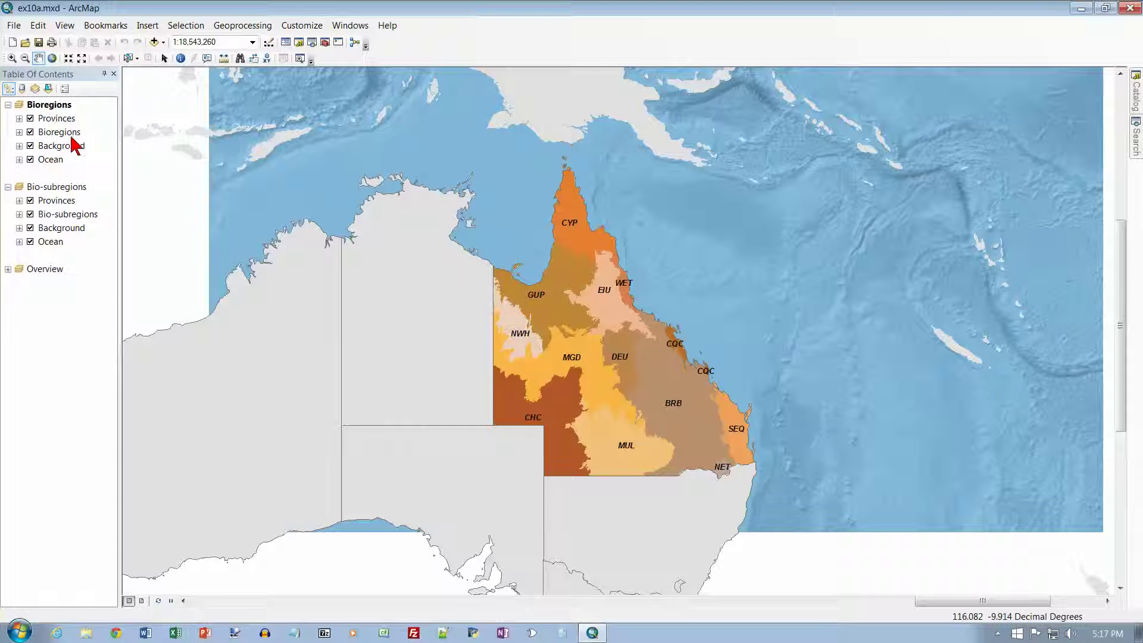
{"action": "left_click", "coordinate": [20, 132]}
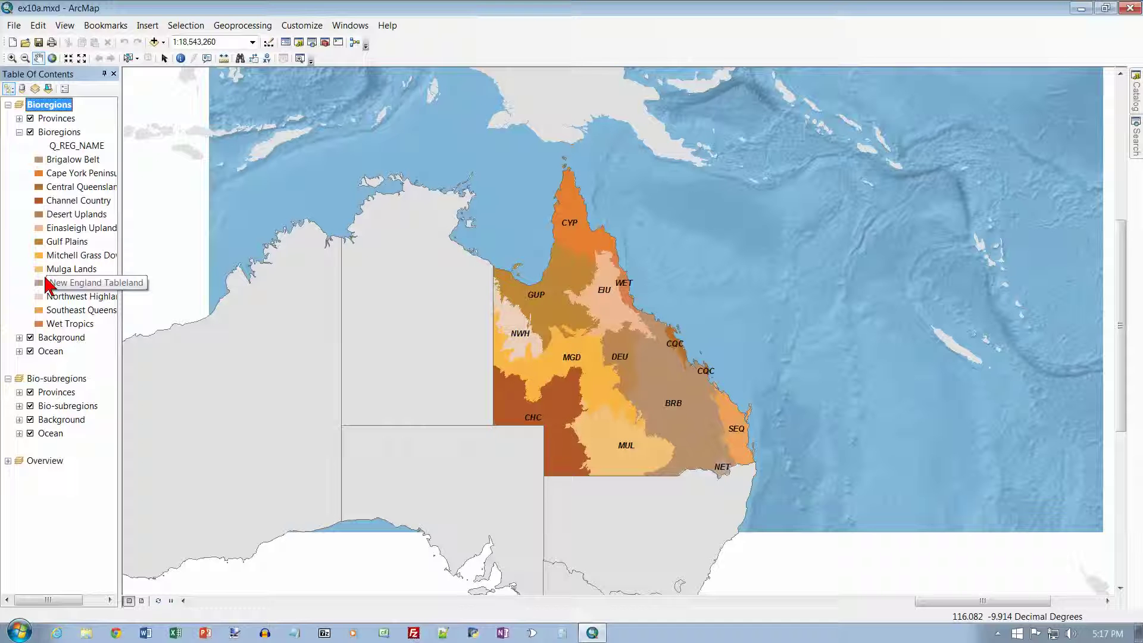
{"action": "left_click", "coordinate": [19, 132]}
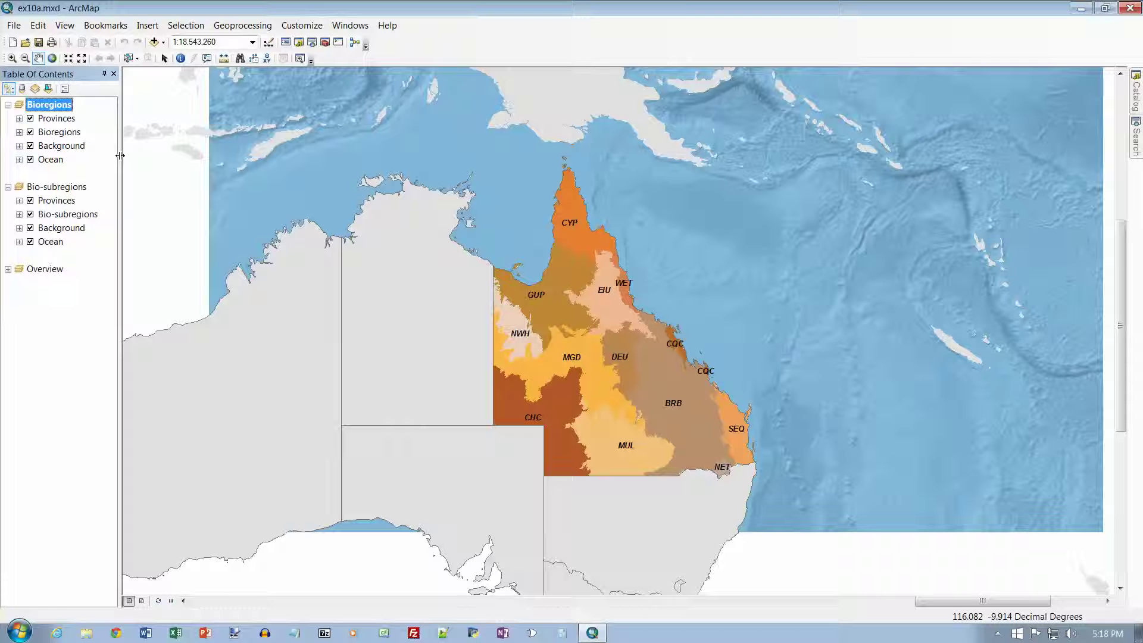
- Switch to Layout View and fit the whole page in the window
{"action": "left_click", "coordinate": [65, 25]}
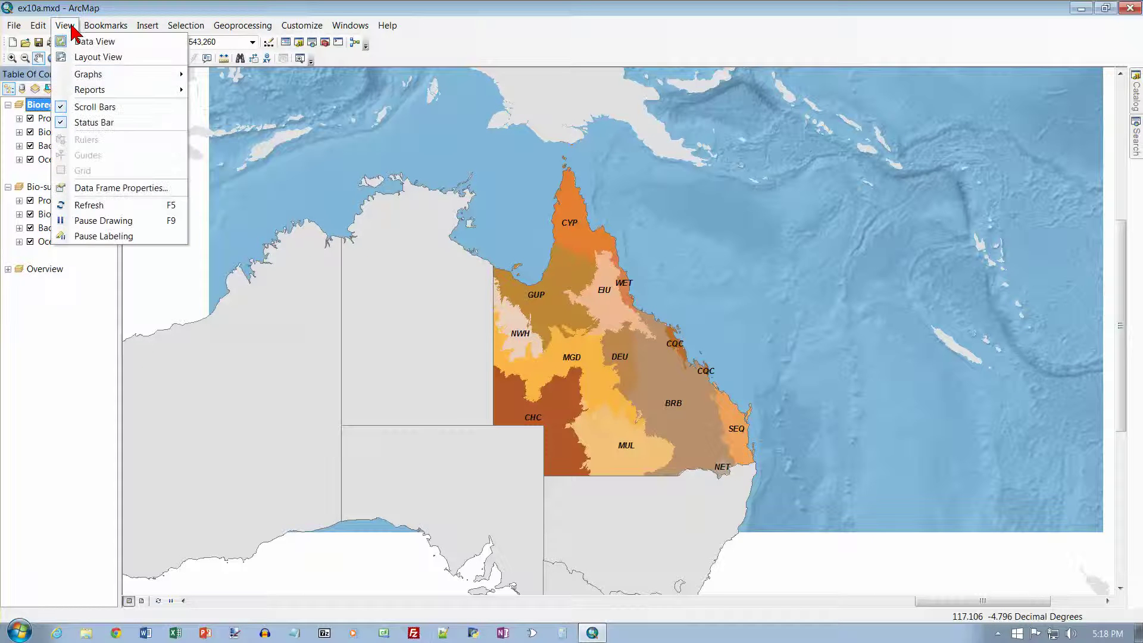
{"action": "left_click", "coordinate": [91, 57]}
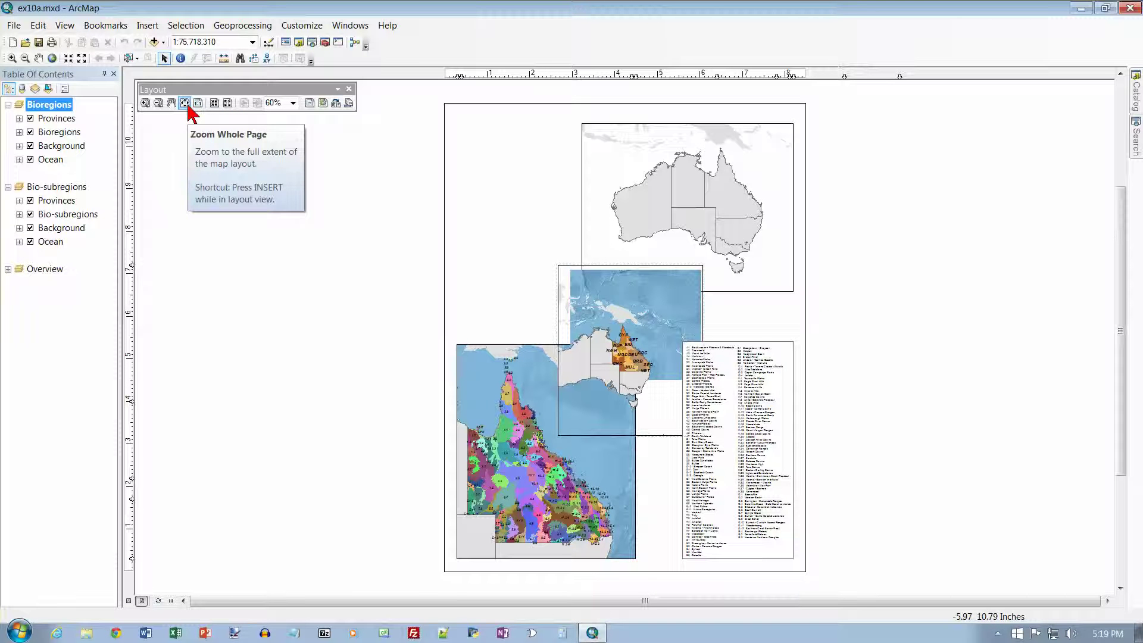
{"action": "left_click", "coordinate": [187, 105]}
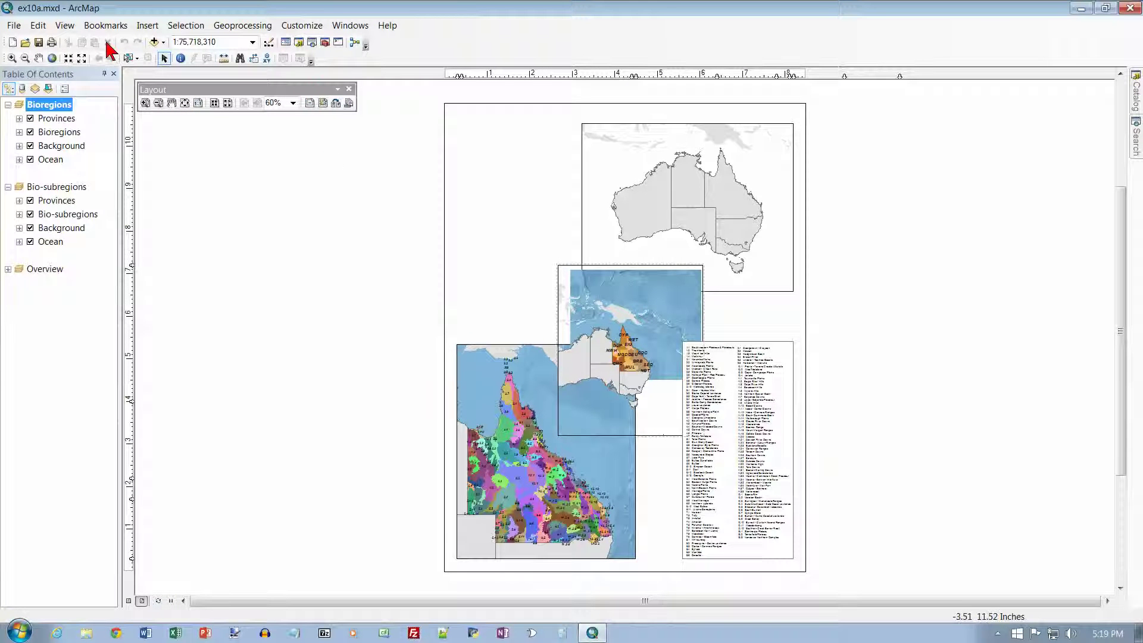
- Set the map page to landscape orientation, 11 by 8.5 inches, in Page and Print Setup
{"action": "left_click", "coordinate": [16, 26]}
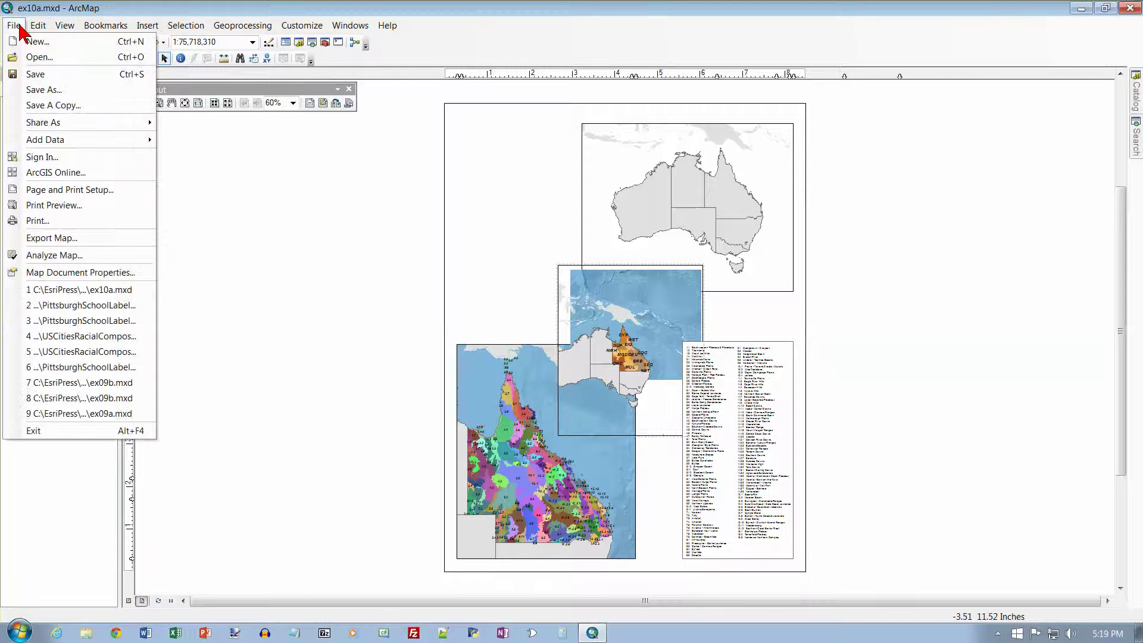
{"action": "left_click", "coordinate": [63, 190]}
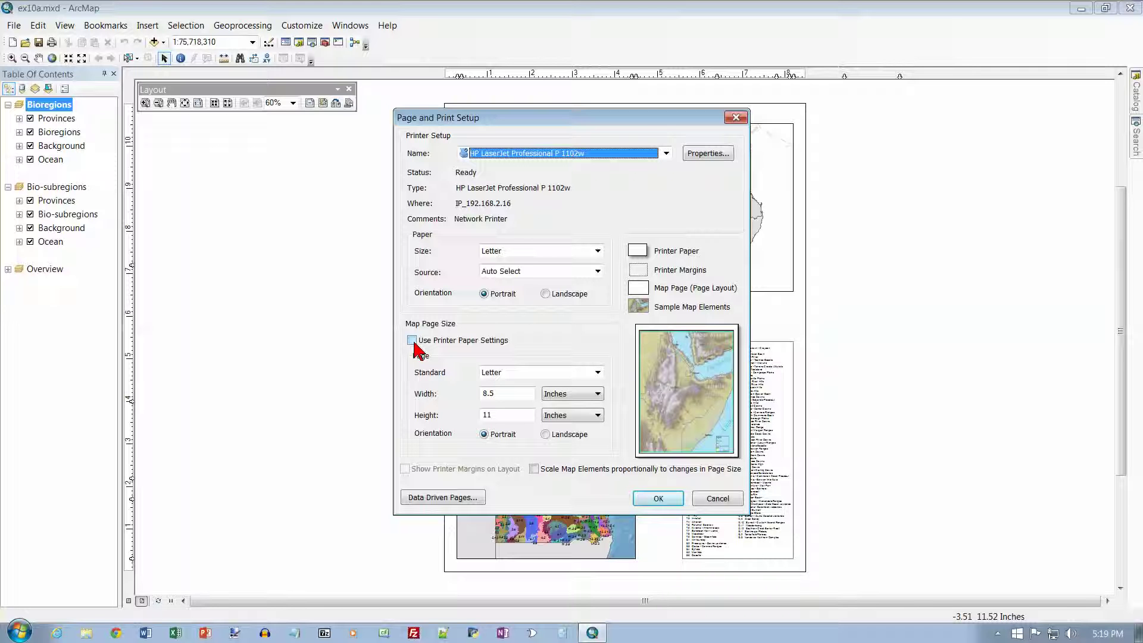
{"action": "left_click", "coordinate": [546, 435]}
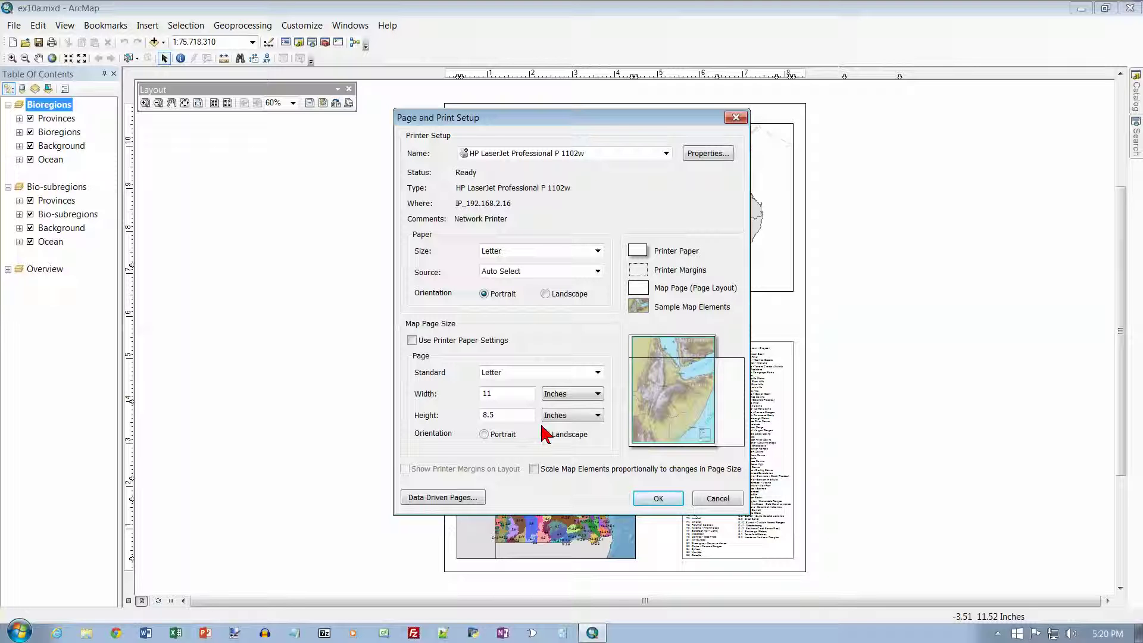
{"action": "left_click", "coordinate": [544, 434]}
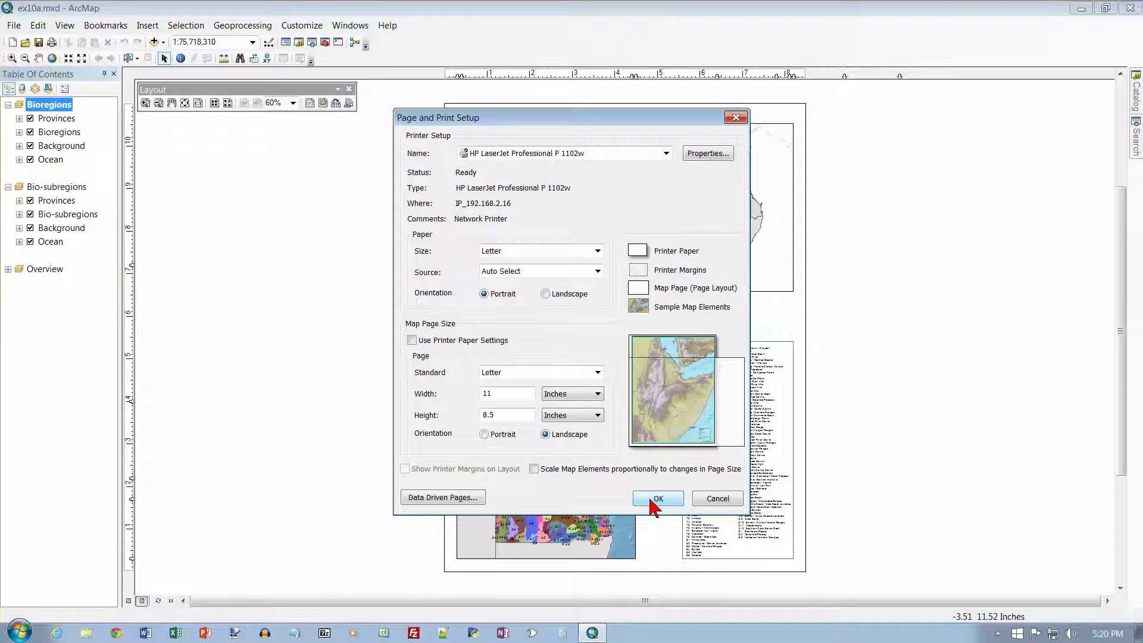
{"action": "left_click", "coordinate": [650, 497]}
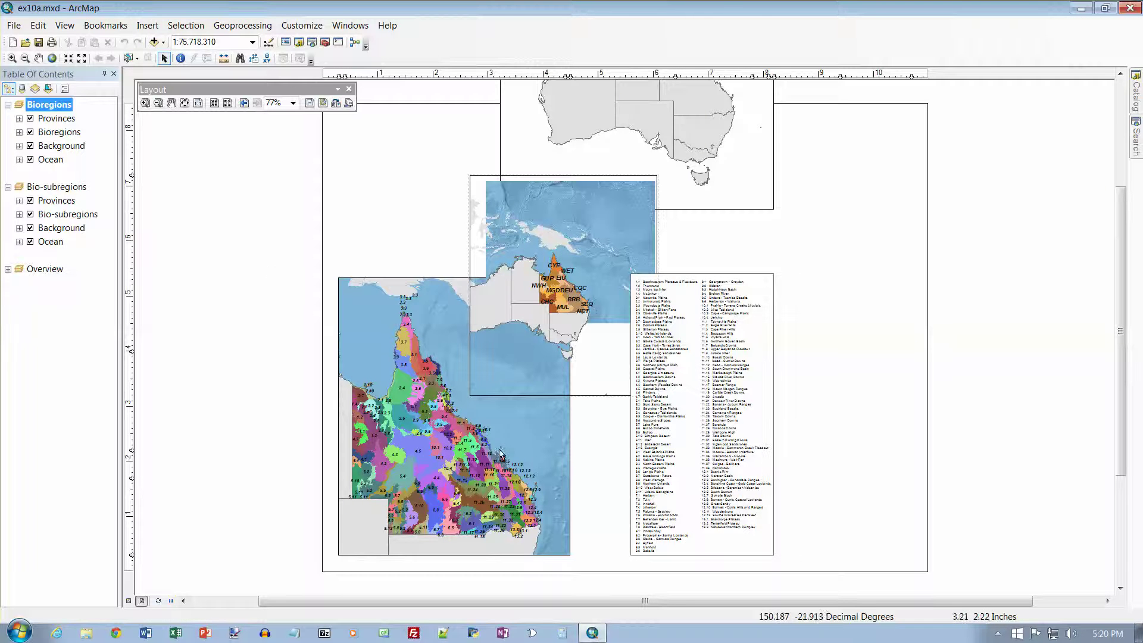
- Turn on layout guides from the View menu
{"action": "left_click", "coordinate": [65, 25]}
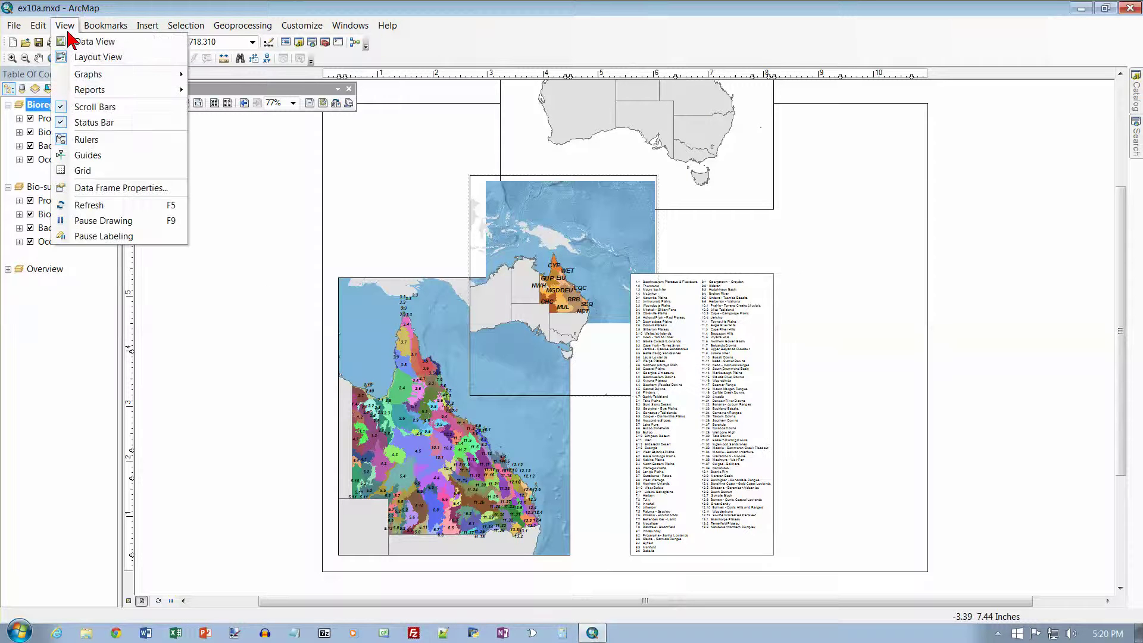
{"action": "left_click", "coordinate": [109, 156]}
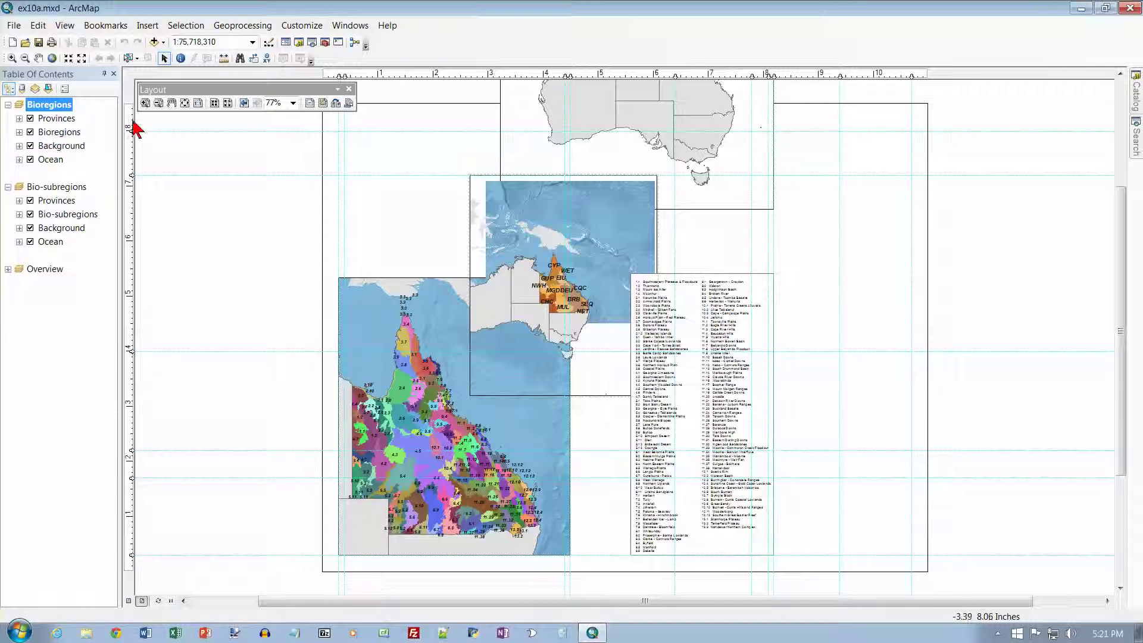
- Add a horizontal guide near the page top and enable Snap to Guides
{"action": "left_click", "coordinate": [131, 122]}
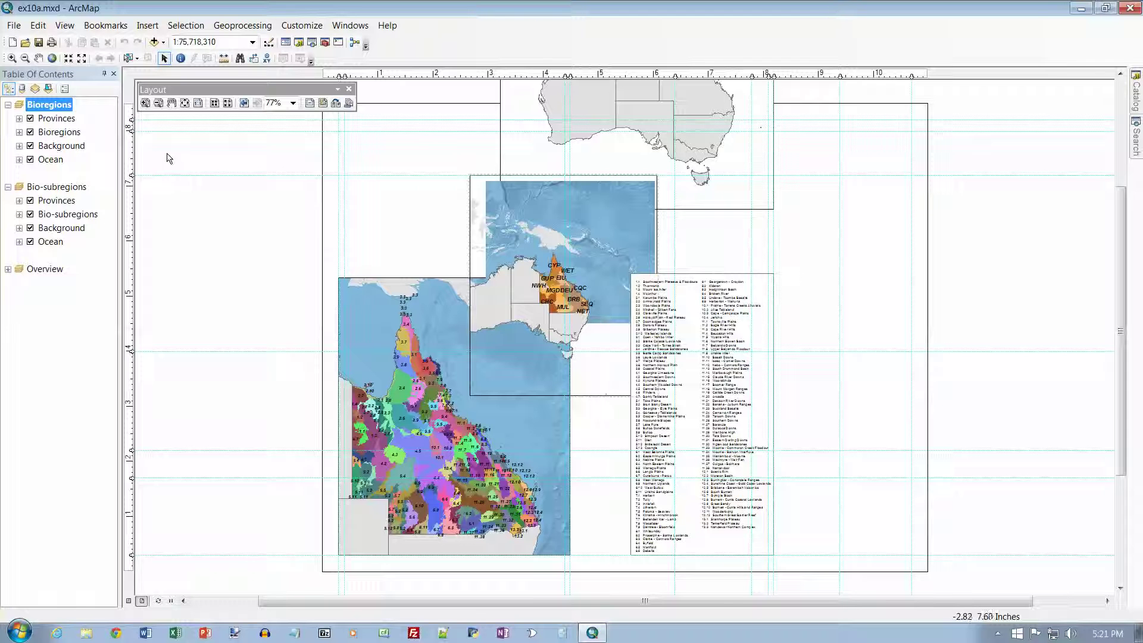
{"action": "right_click", "coordinate": [379, 232]}
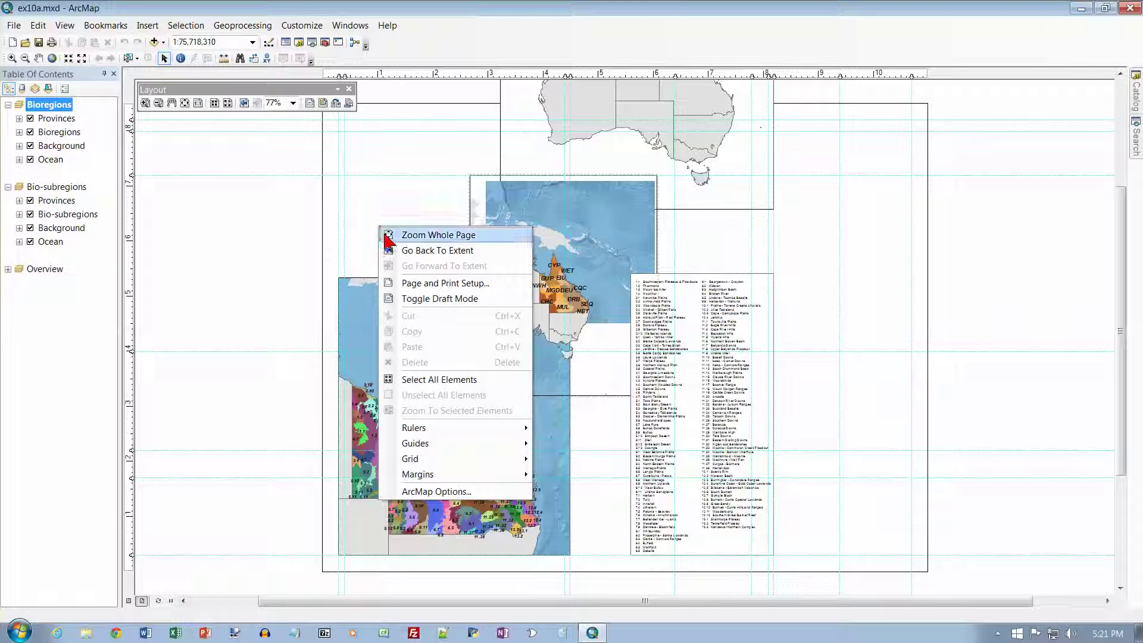
{"action": "mouse_move", "coordinate": [415, 443]}
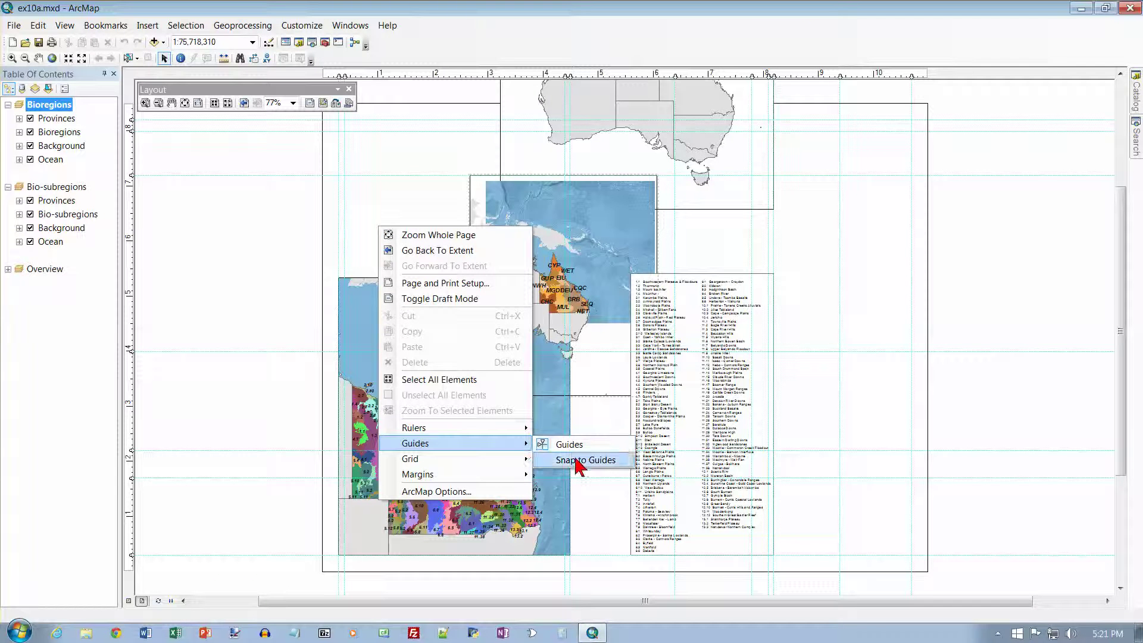
{"action": "left_click", "coordinate": [581, 460]}
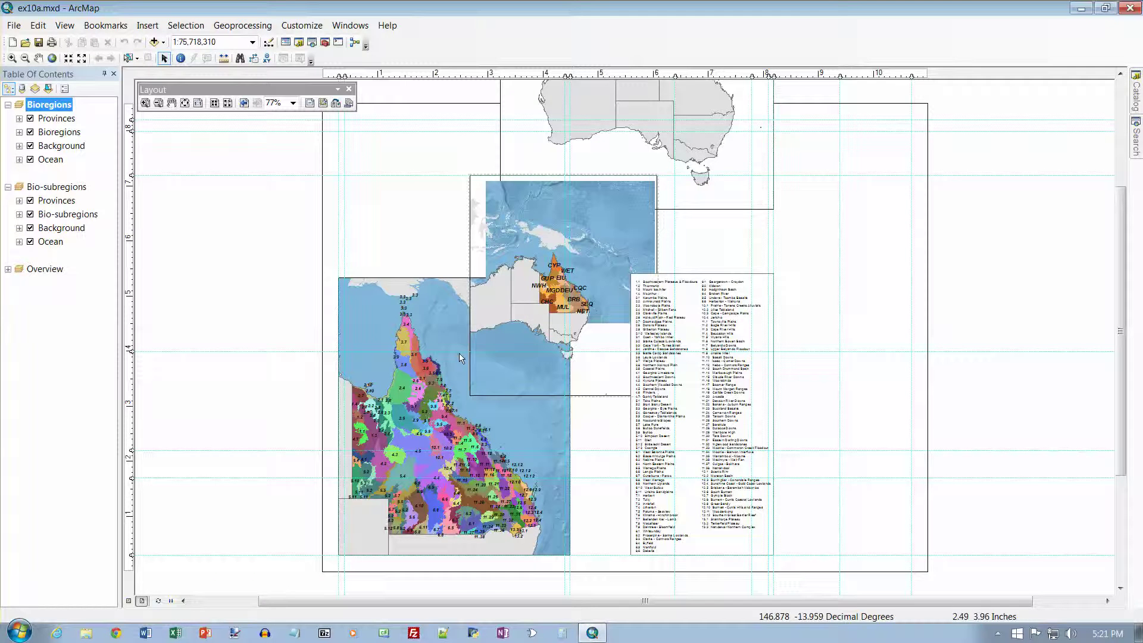
- Drag the Queensland data frame upward to near the top of the page
{"action": "left_click", "coordinate": [428, 309]}
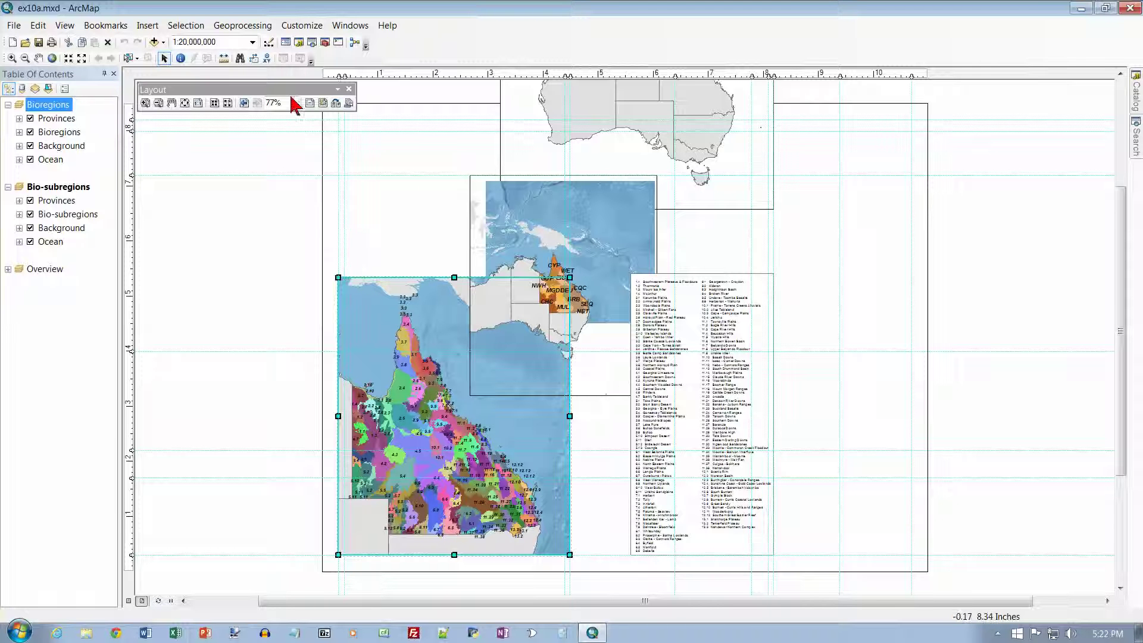
{"action": "left_click_drag", "start_coordinate": [281, 89], "coordinate": [240, 157]}
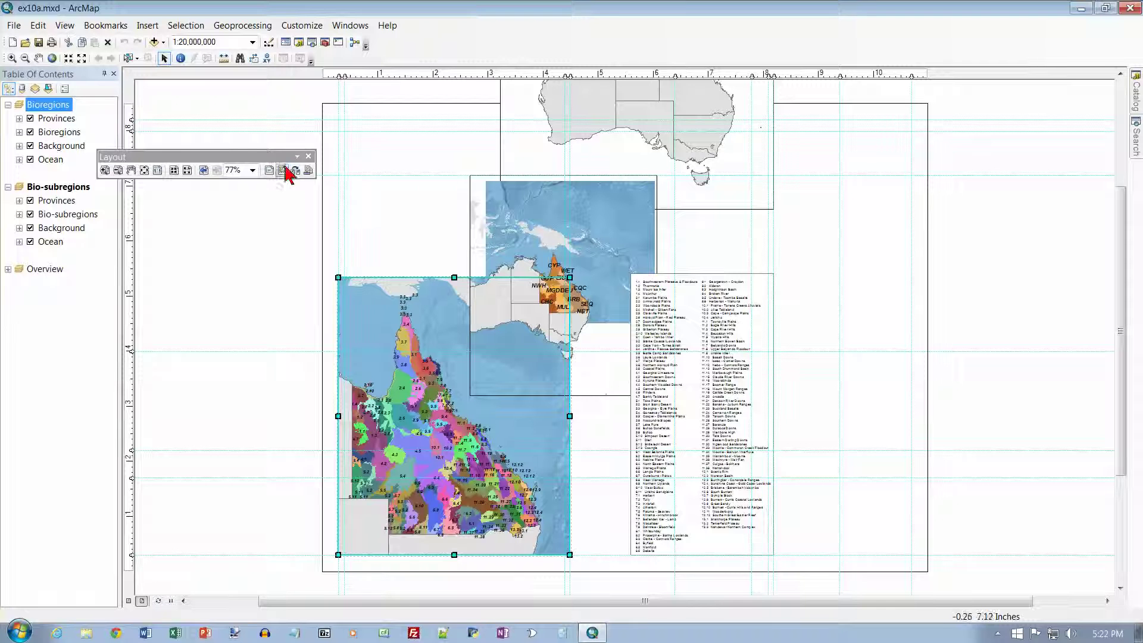
{"action": "left_click_drag", "start_coordinate": [364, 296], "coordinate": [366, 153]}
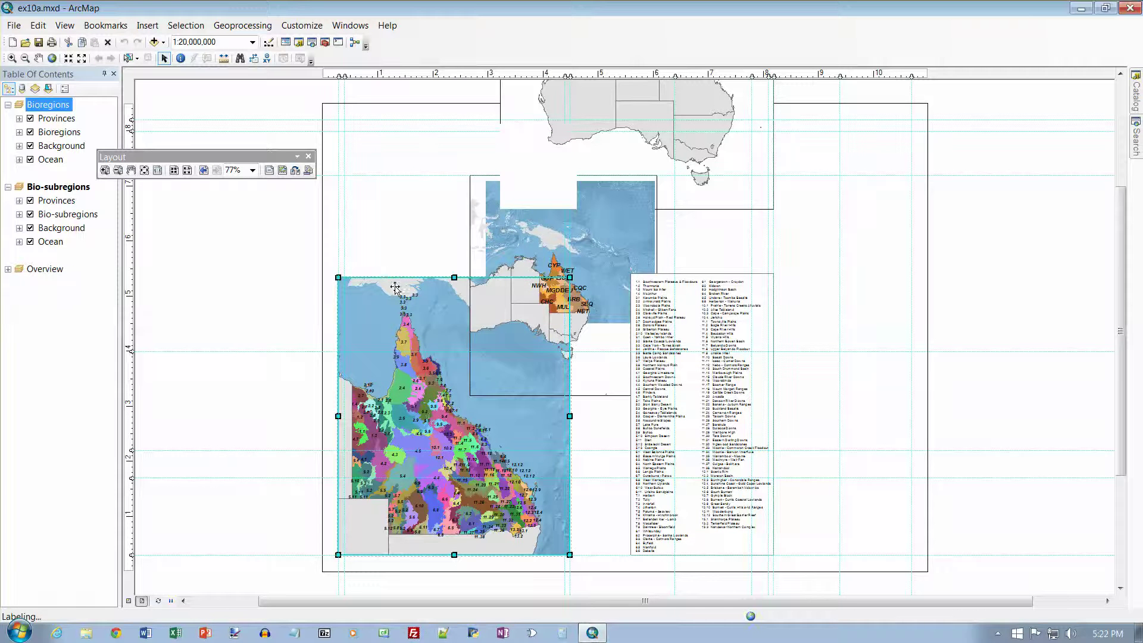
{"action": "left_click_drag", "start_coordinate": [397, 322], "coordinate": [398, 176]}
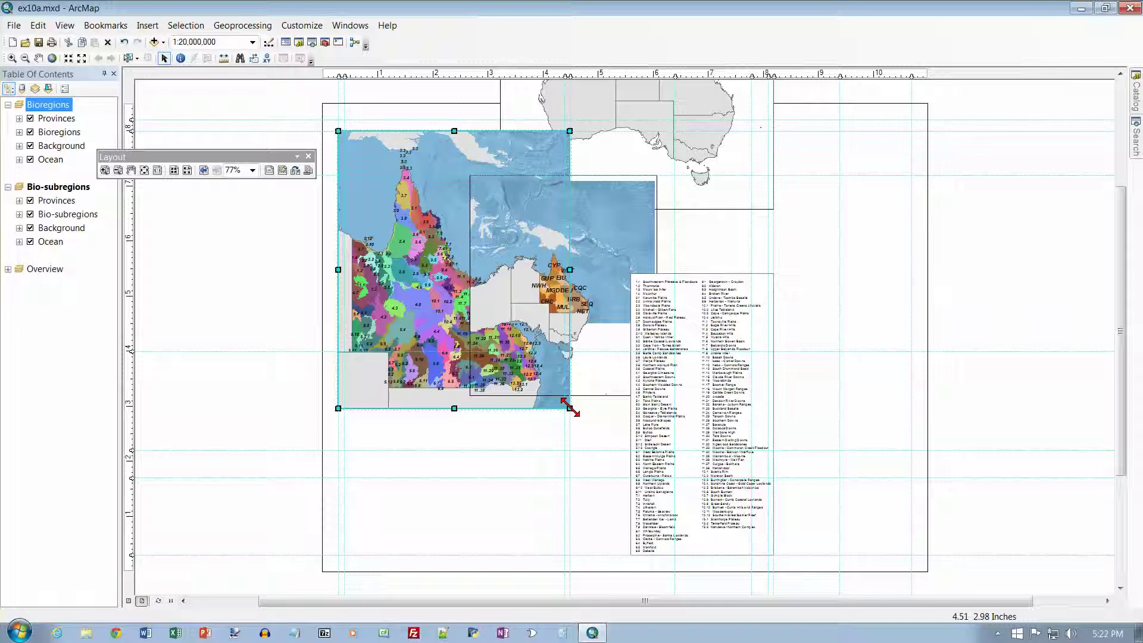
- Drag the Queensland frame's corner handle down to the page bottom and further right
{"action": "left_click_drag", "start_coordinate": [569, 406], "coordinate": [641, 553]}
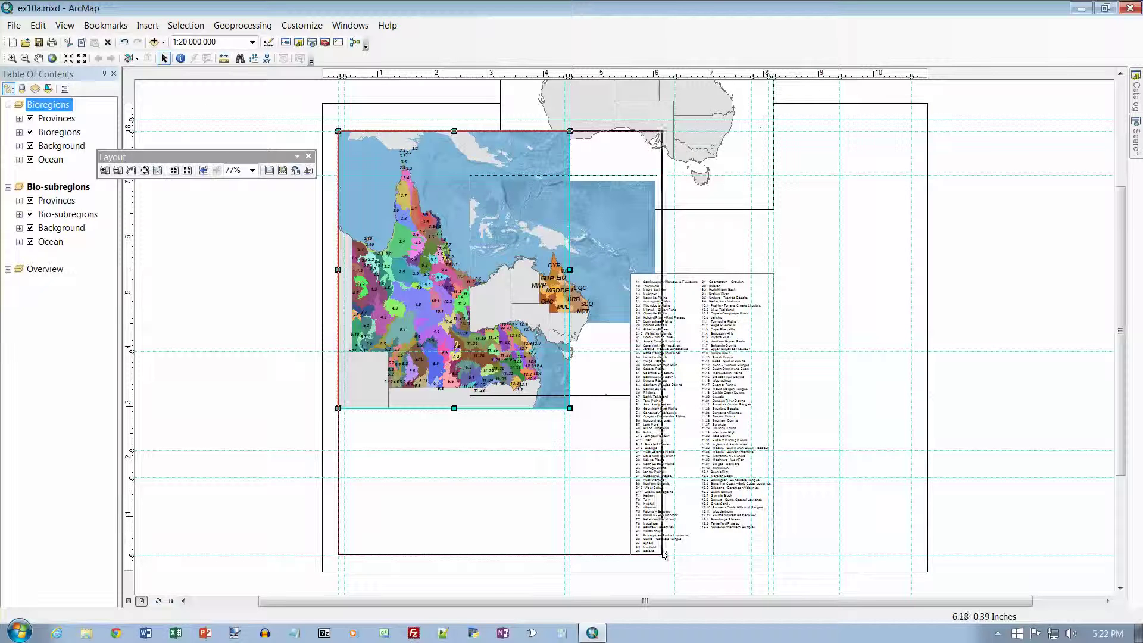
{"action": "left_click_drag", "start_coordinate": [642, 553], "coordinate": [668, 552]}
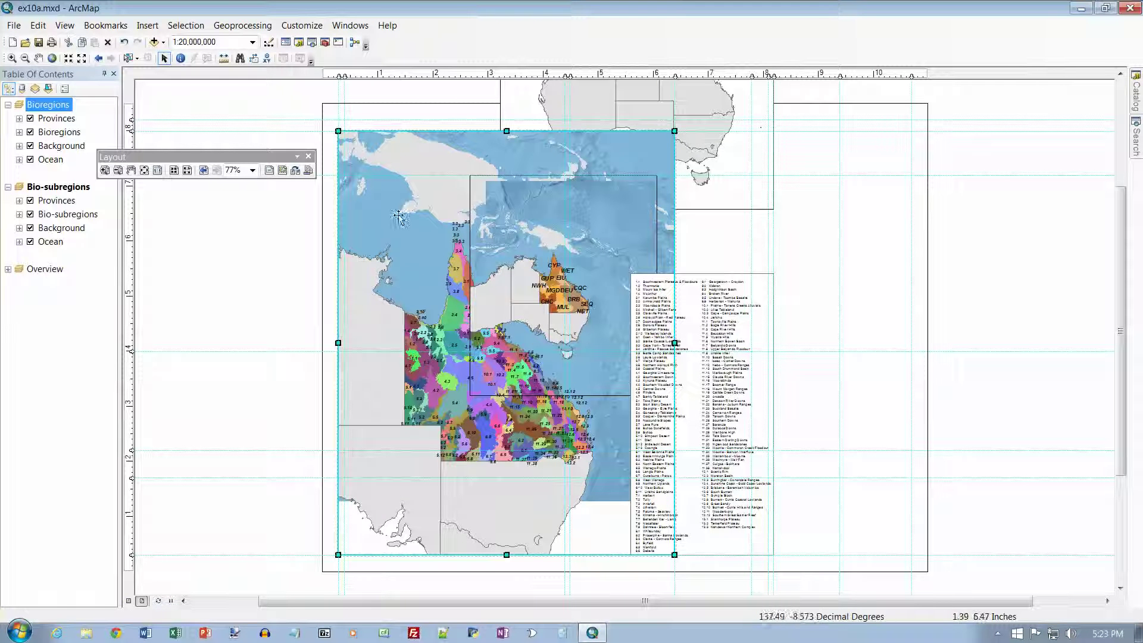
- Clear the Map Scale box to enter 1:13,000,000, then select the inset Australia frame
{"action": "left_click", "coordinate": [187, 42]}
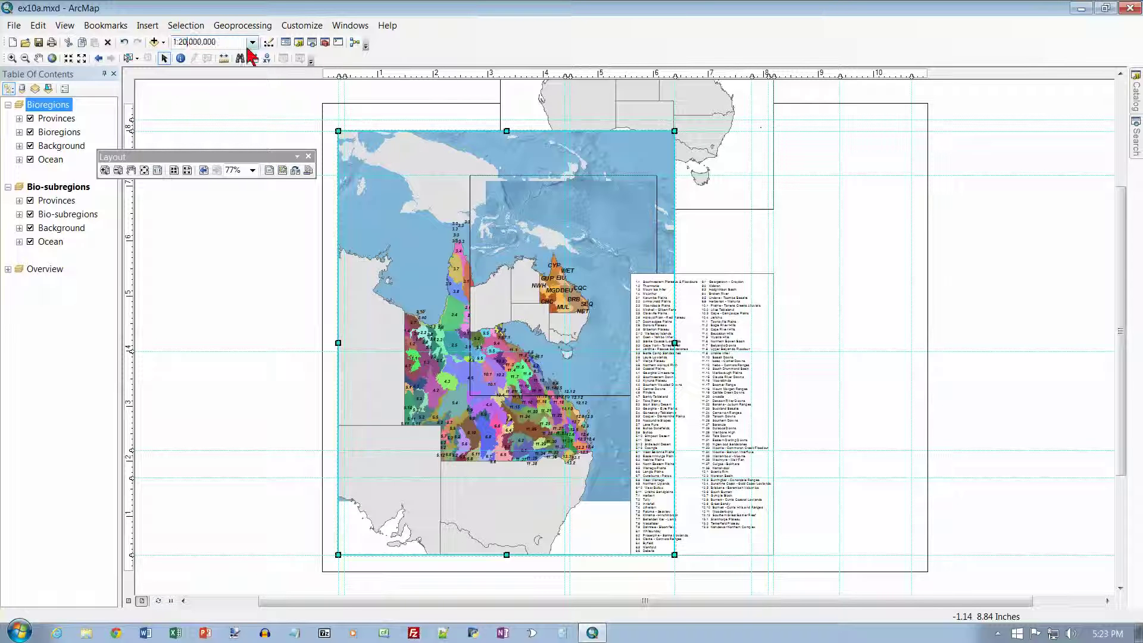
{"action": "key", "text": "BackSpace"}
{"action": "key", "text": "BackSpace"}
{"action": "key", "text": "BackSpace"}
{"action": "type", "text": "13"}
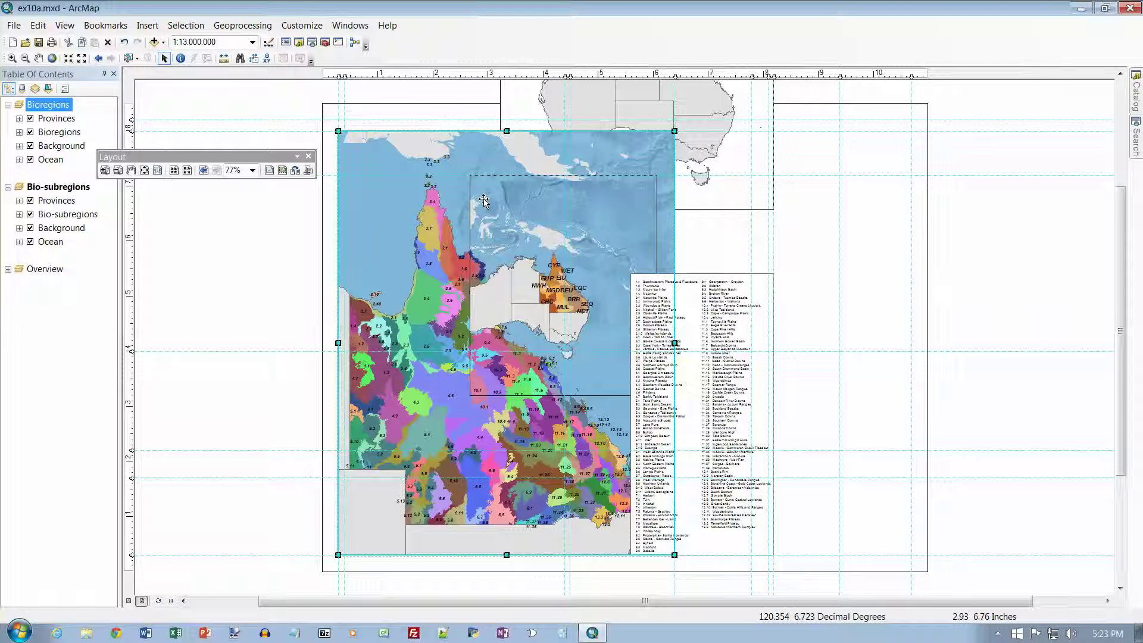
{"action": "left_click", "coordinate": [541, 213]}
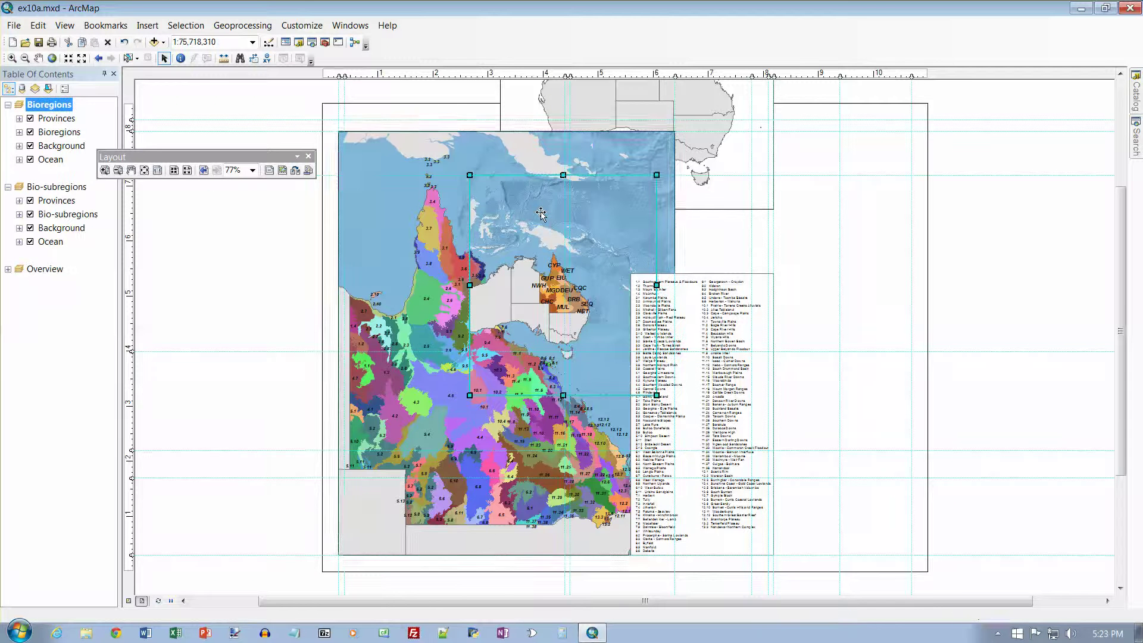
- Make Bioregions the active data frame in the Table of Contents
{"action": "left_click", "coordinate": [67, 115]}
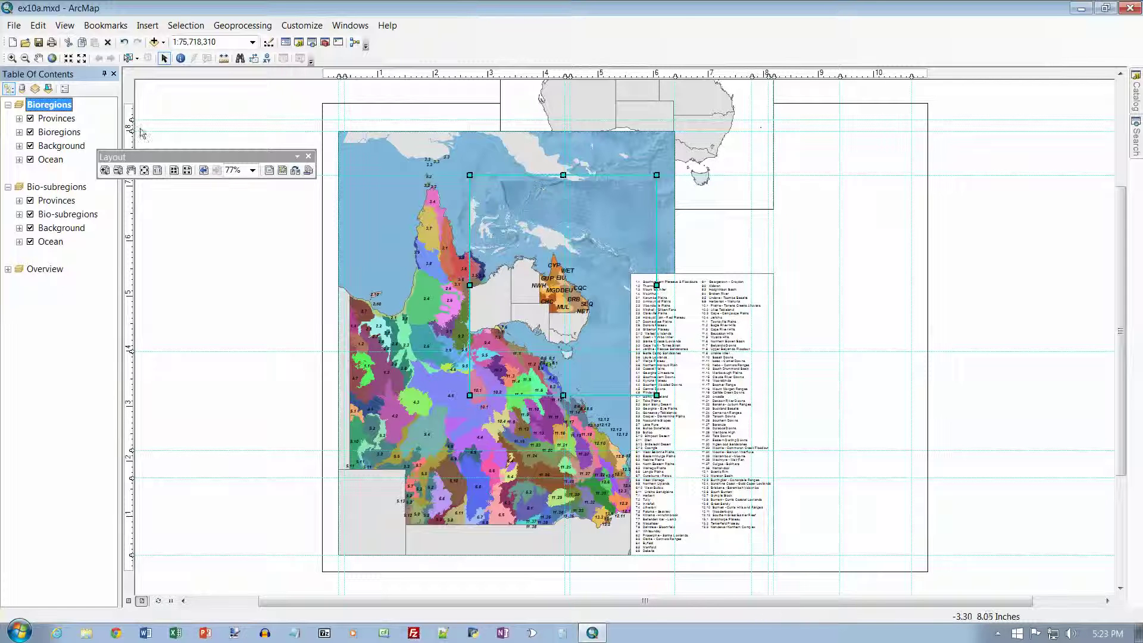
- Drag the inset Australia frame to the upper right, beside the main map's top
{"action": "left_click_drag", "start_coordinate": [518, 201], "coordinate": [626, 155]}
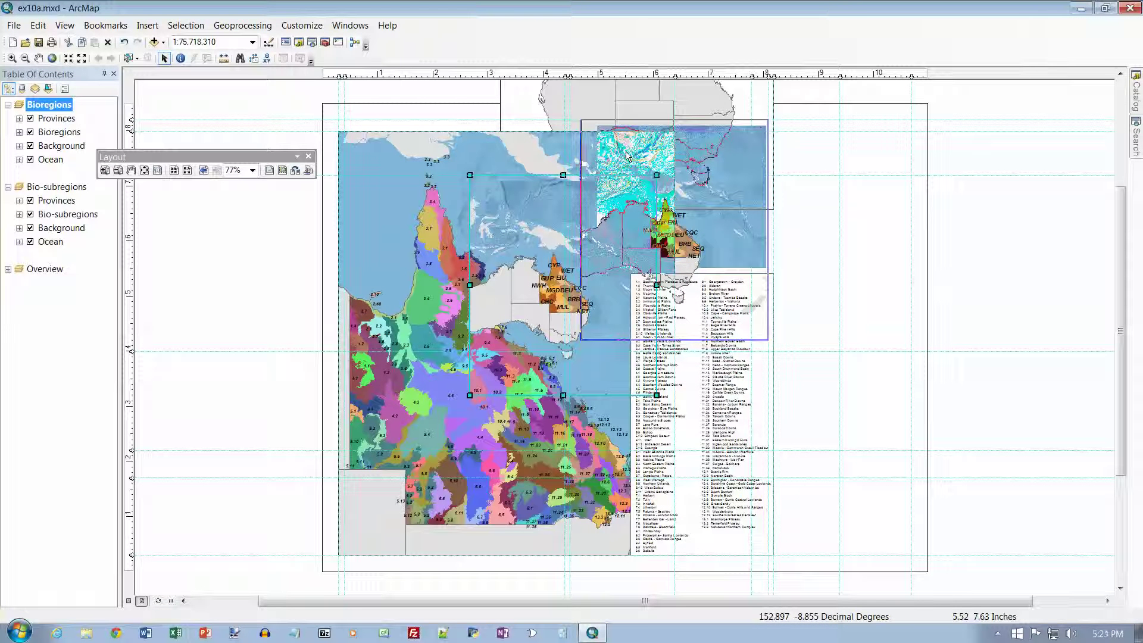
{"action": "left_click_drag", "start_coordinate": [628, 157], "coordinate": [614, 153]}
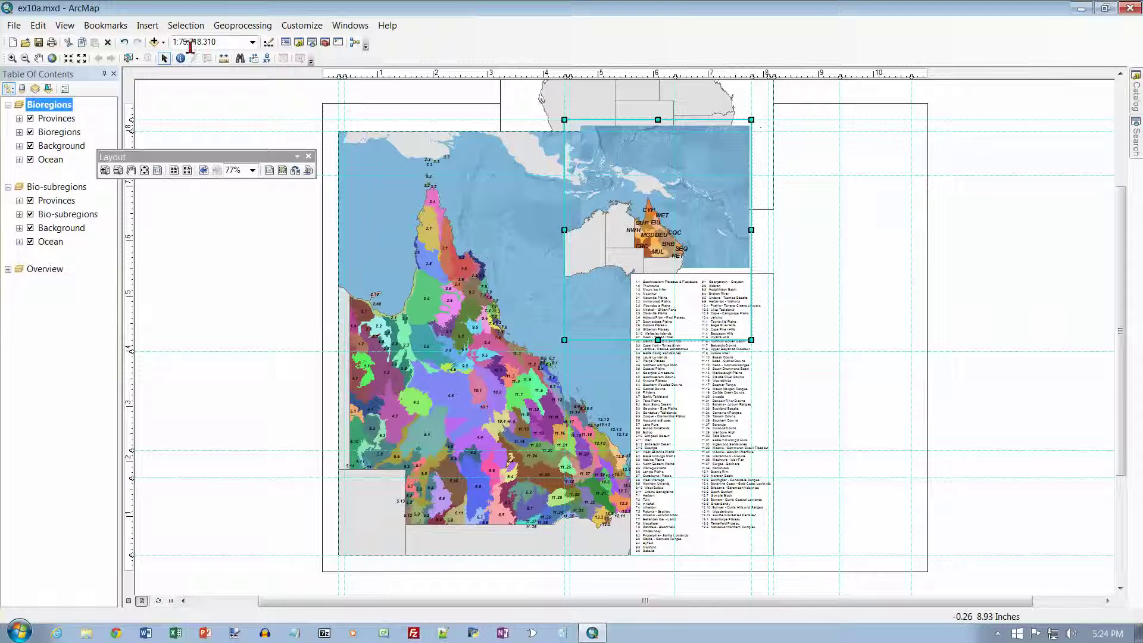
- Change the inset map's scale to 1:25,000,000 in the Map Scale box
{"action": "left_click", "coordinate": [220, 44]}
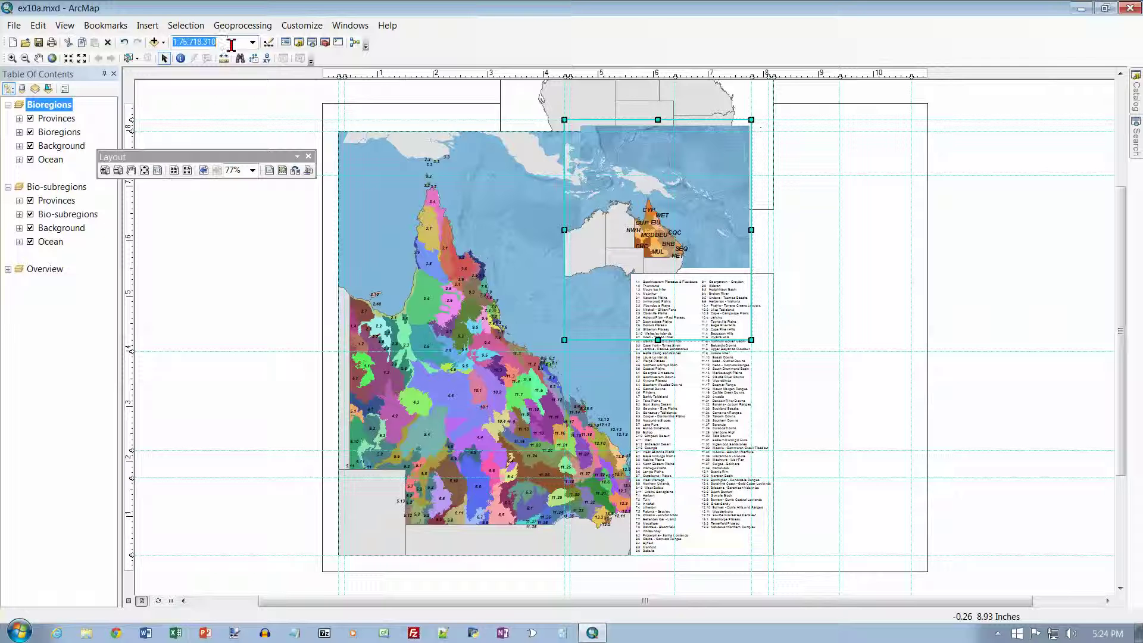
{"action": "left_click", "coordinate": [231, 44]}
{"action": "key", "text": "BackSpace"}
{"action": "key", "text": "BackSpace"}
{"action": "key", "text": "BackSpace"}
{"action": "key", "text": "BackSpace"}
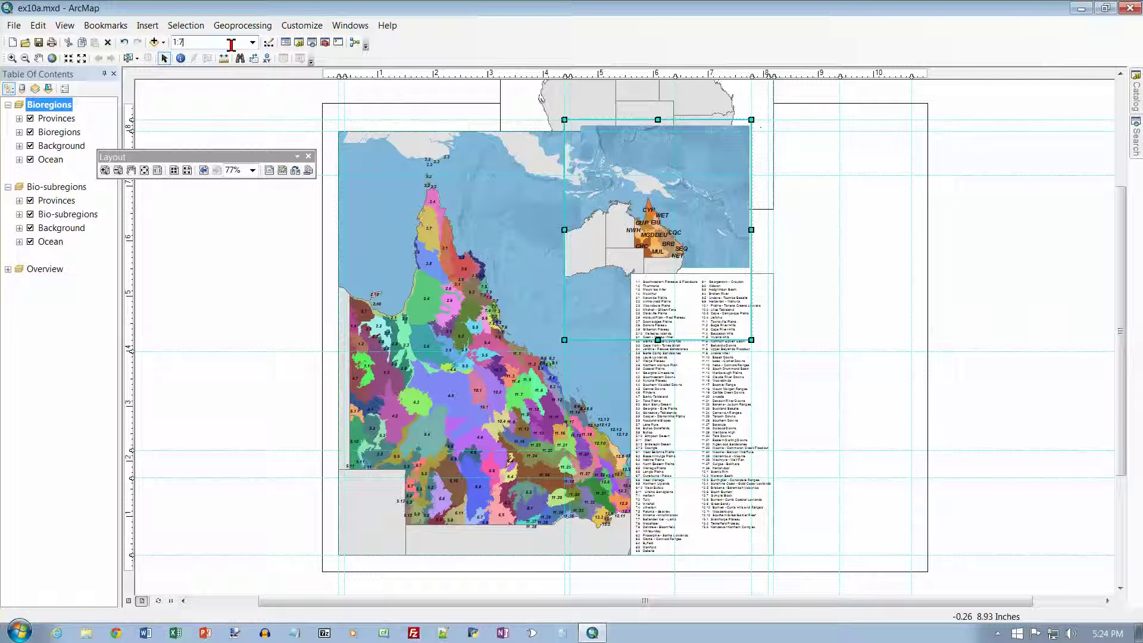
{"action": "key", "text": "BackSpace"}
{"action": "type", "text": "25000000"}
{"action": "key", "text": "Return"}
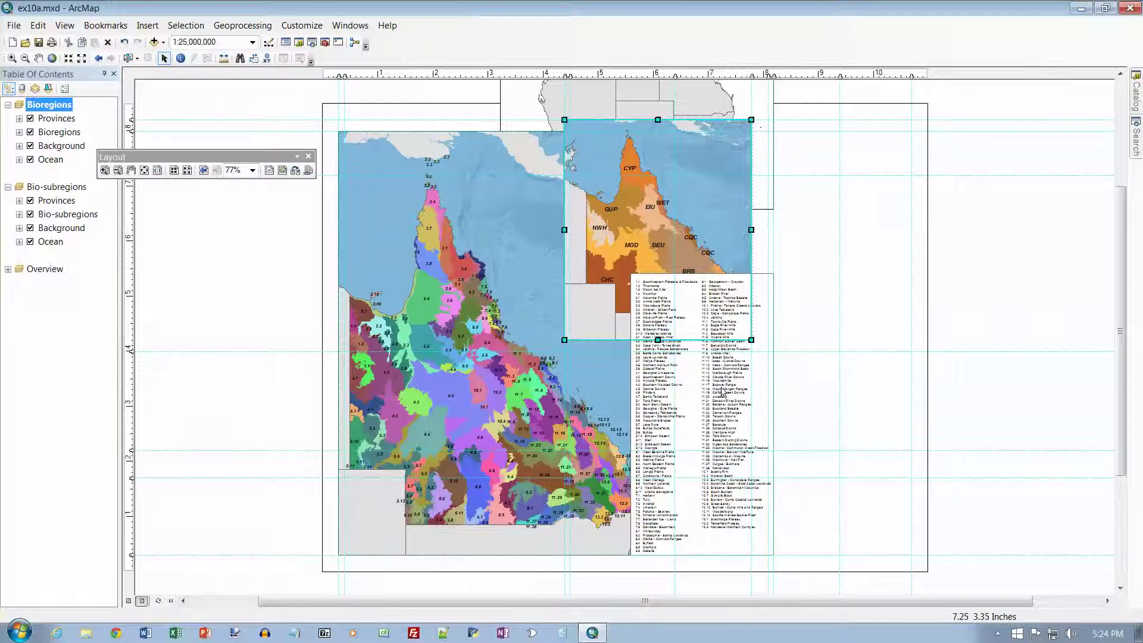
- Reposition the bioregion index legend on the page's right side, clear of both maps
{"action": "left_click", "coordinate": [720, 390]}
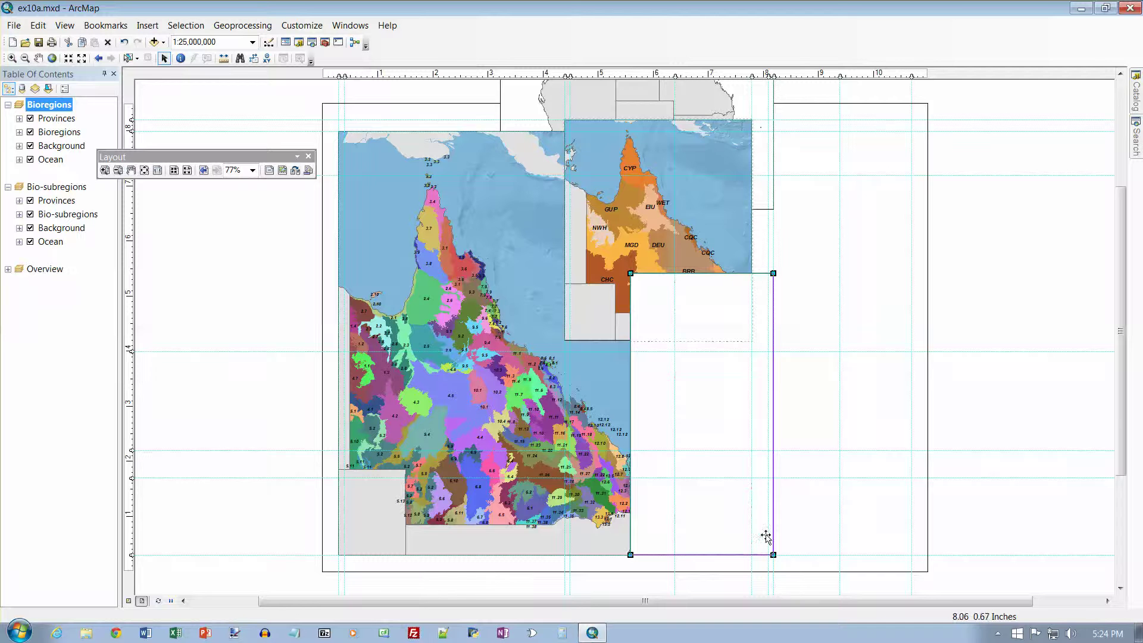
{"action": "mouse_move", "coordinate": [755, 544]}
{"action": "left_mouse_down"}
{"action": "mouse_move", "coordinate": [777, 528]}
{"action": "mouse_move", "coordinate": [791, 445]}
{"action": "left_mouse_up"}
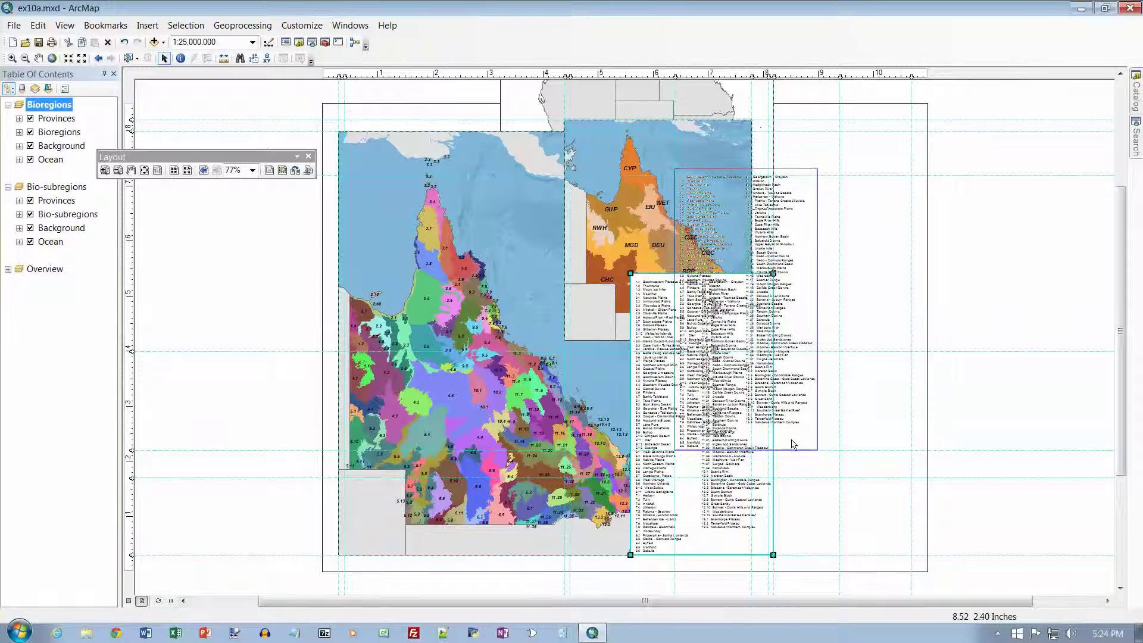
{"action": "key", "text": "Escape"}
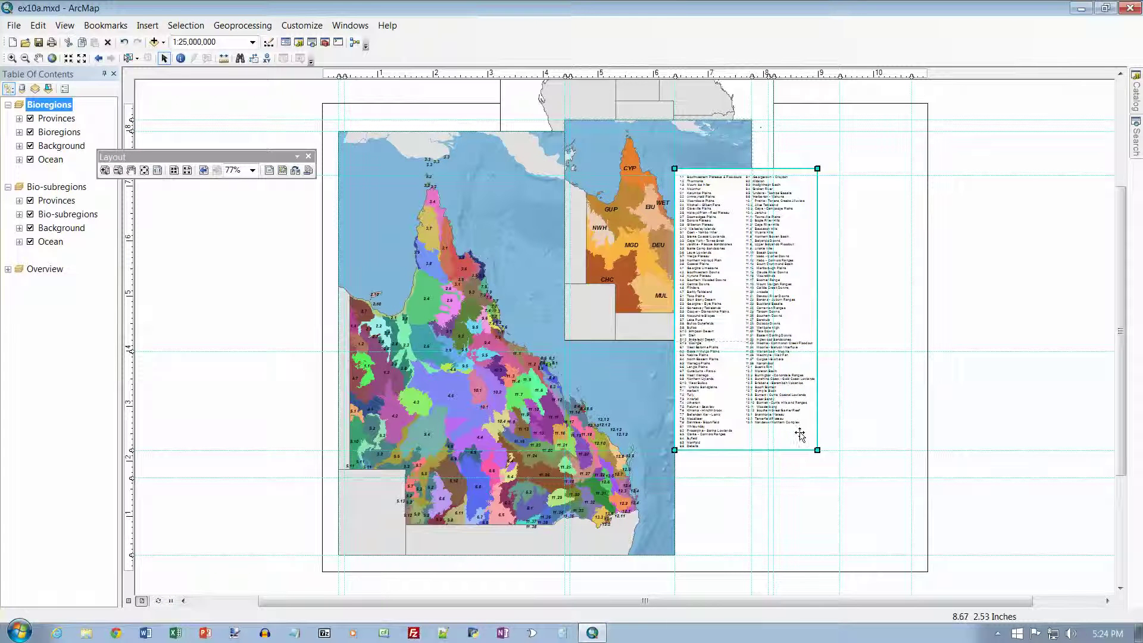
{"action": "left_click_drag", "start_coordinate": [819, 433], "coordinate": [890, 434]}
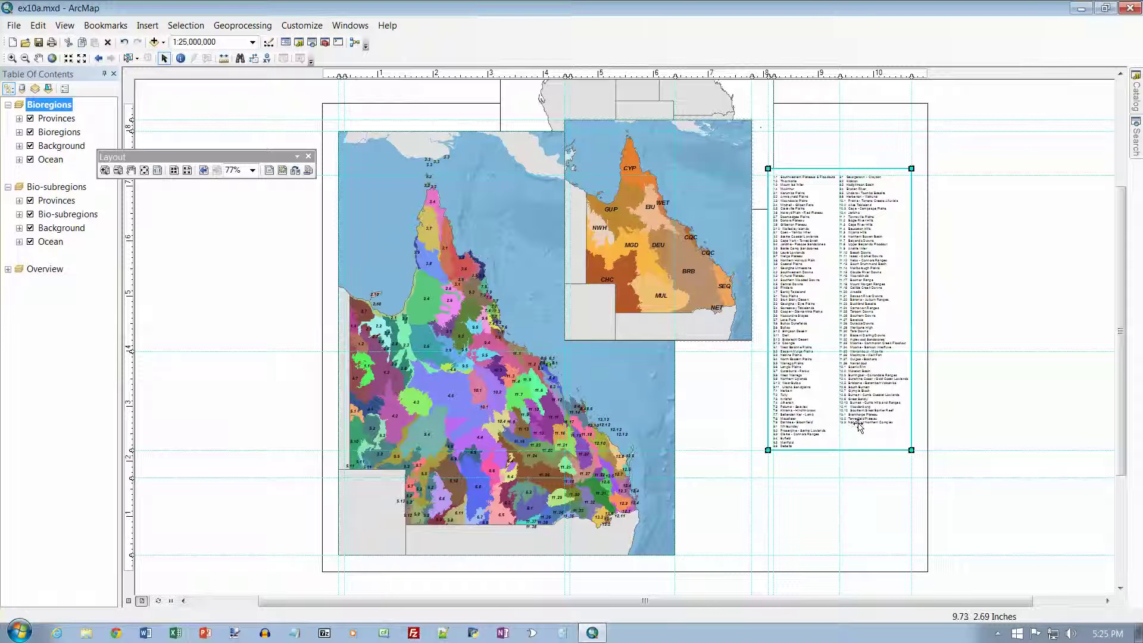
- Make Overview the active frame and bring it to the front with Order > Bring to Front
{"action": "left_click", "coordinate": [49, 271]}
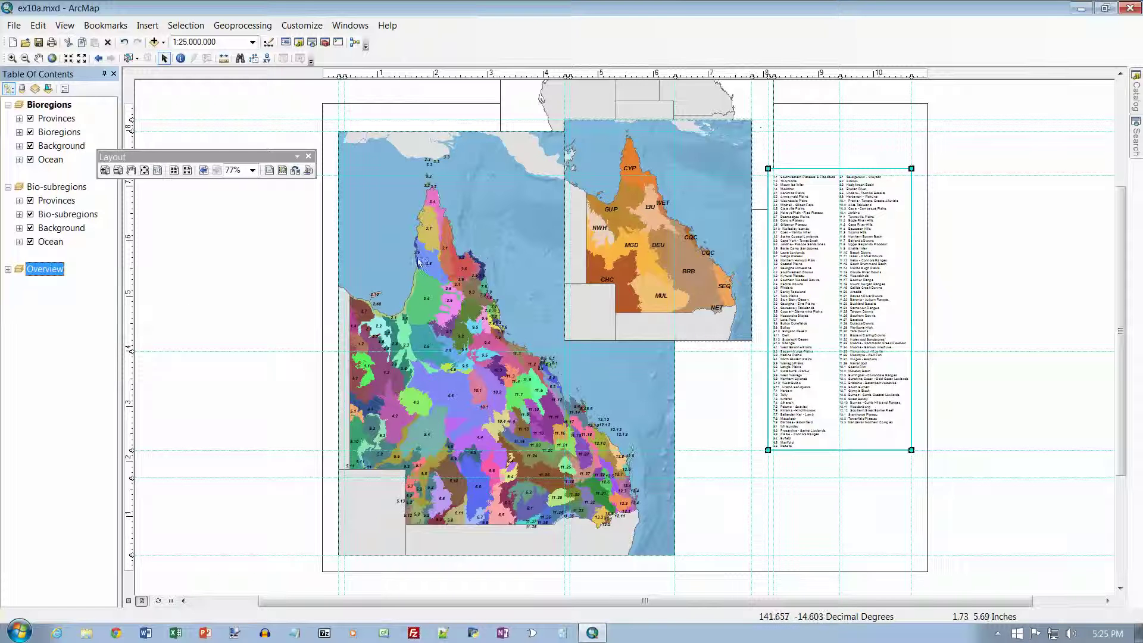
{"action": "left_click", "coordinate": [585, 98]}
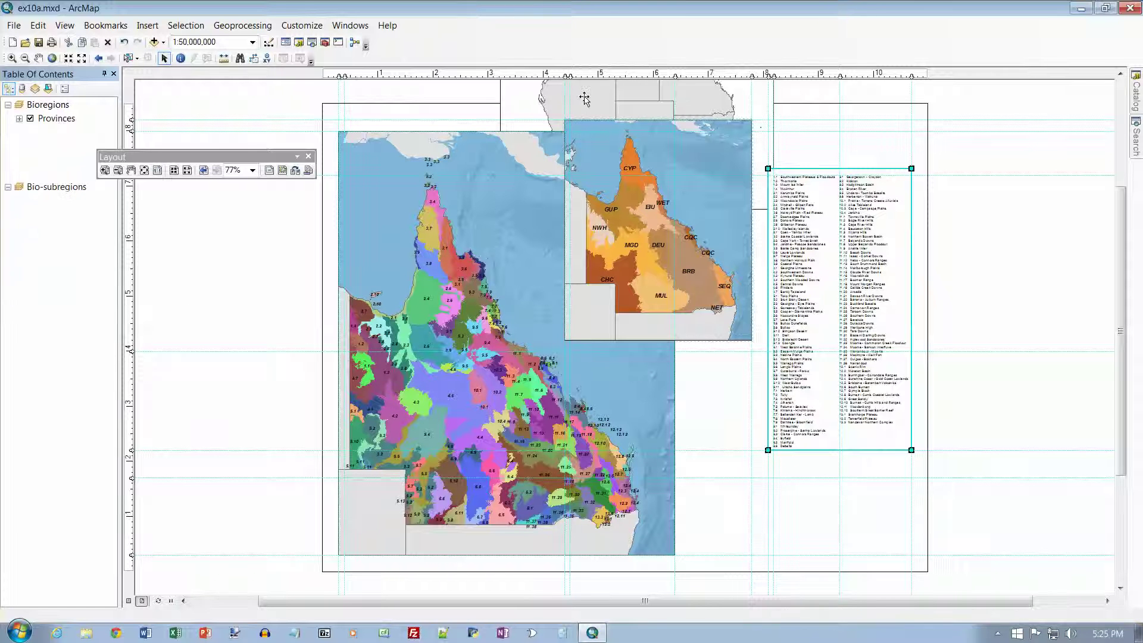
{"action": "left_click", "coordinate": [546, 237]}
{"action": "left_click", "coordinate": [583, 102]}
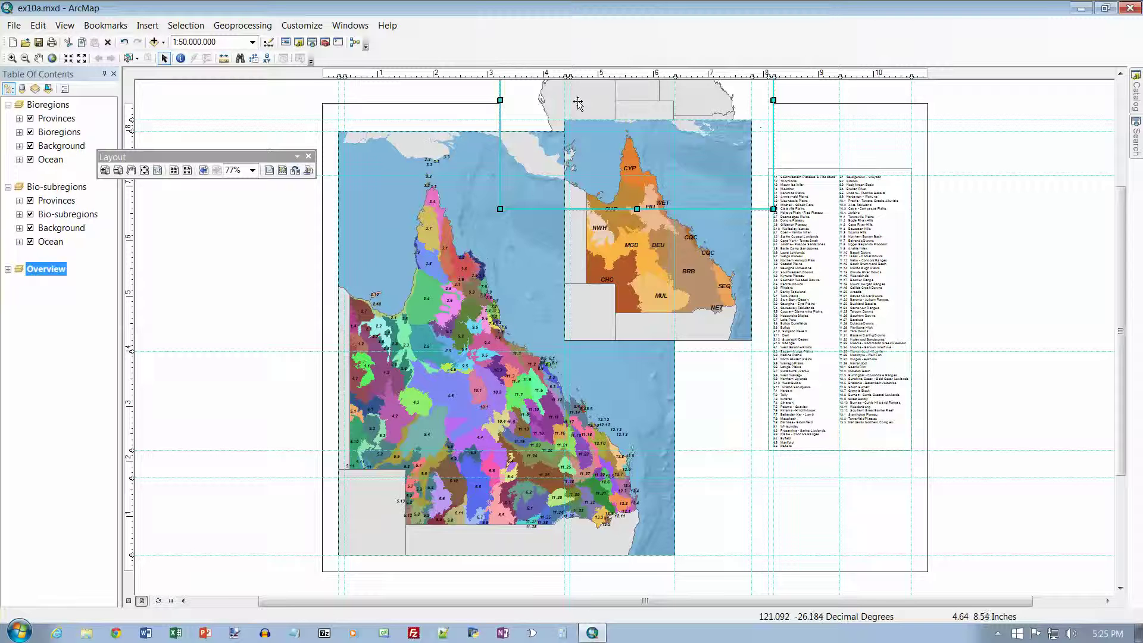
{"action": "right_click", "coordinate": [579, 106]}
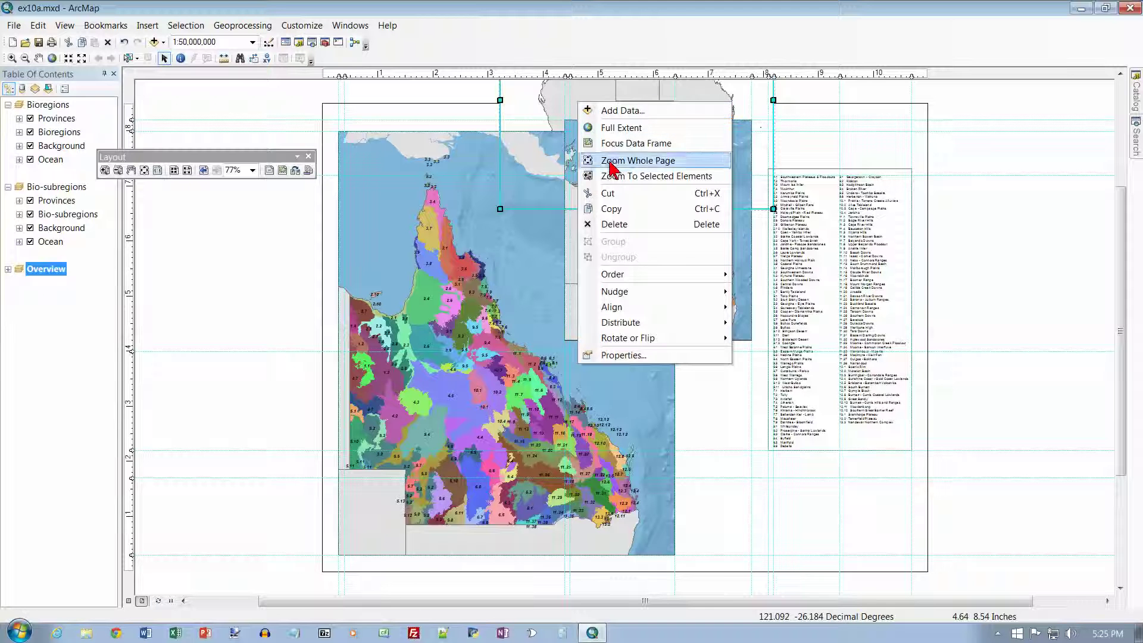
{"action": "mouse_move", "coordinate": [655, 274]}
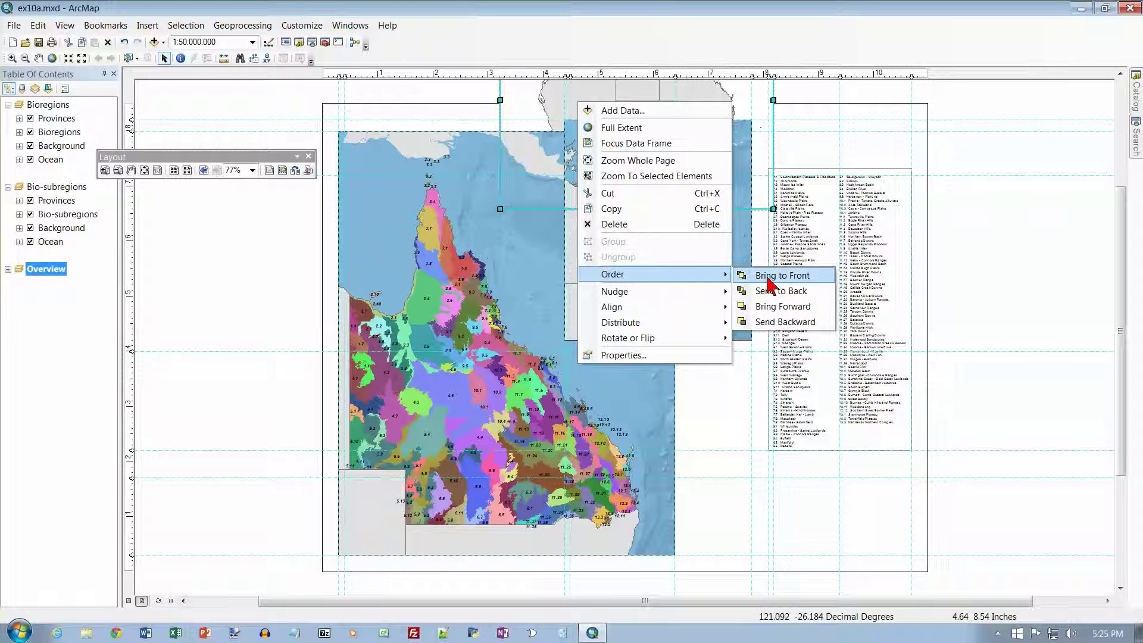
{"action": "left_click", "coordinate": [766, 285]}
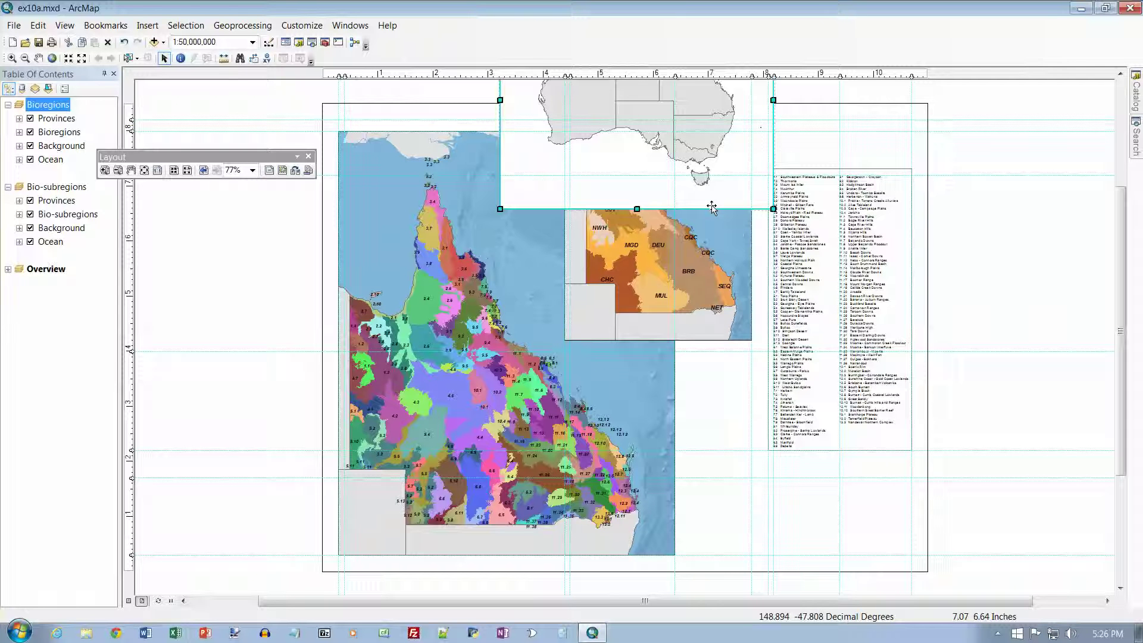
- Give the Overview frame a width of 2 in and height of 1.8 in in Size and Position
{"action": "right_click", "coordinate": [670, 193]}
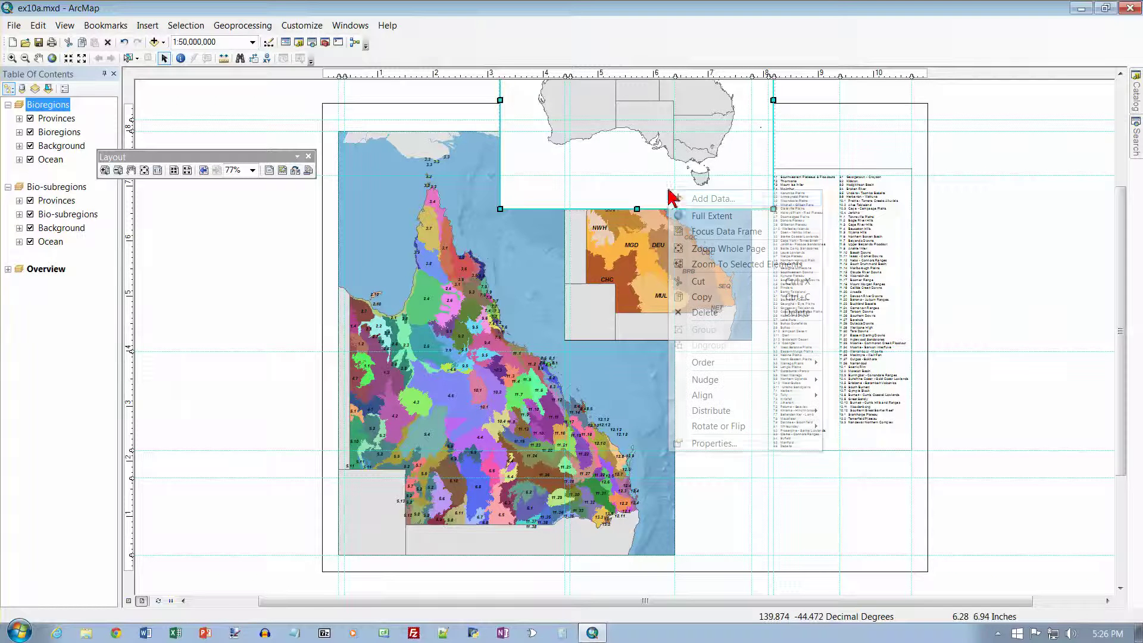
{"action": "left_click", "coordinate": [722, 442]}
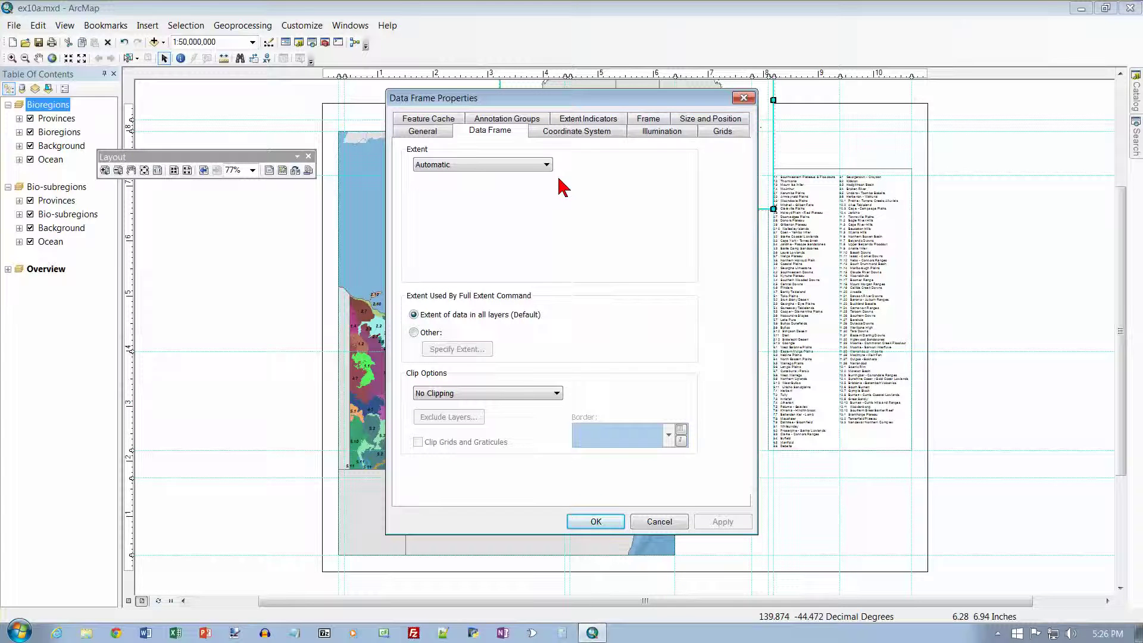
{"action": "left_click", "coordinate": [697, 123]}
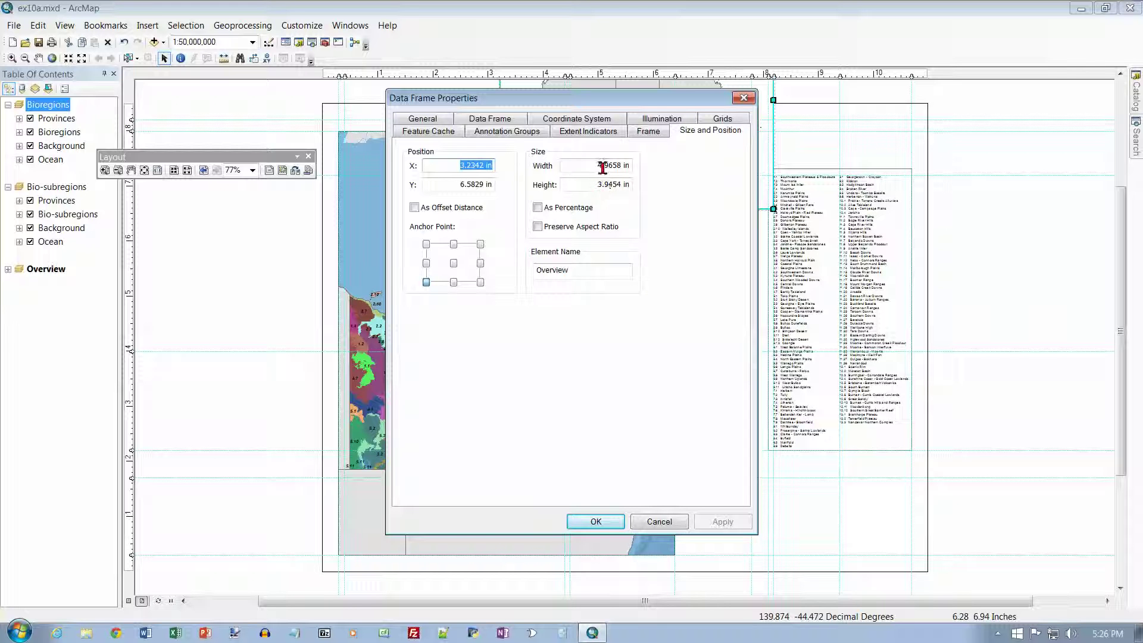
{"action": "left_click_drag", "start_coordinate": [621, 166], "coordinate": [561, 171]}
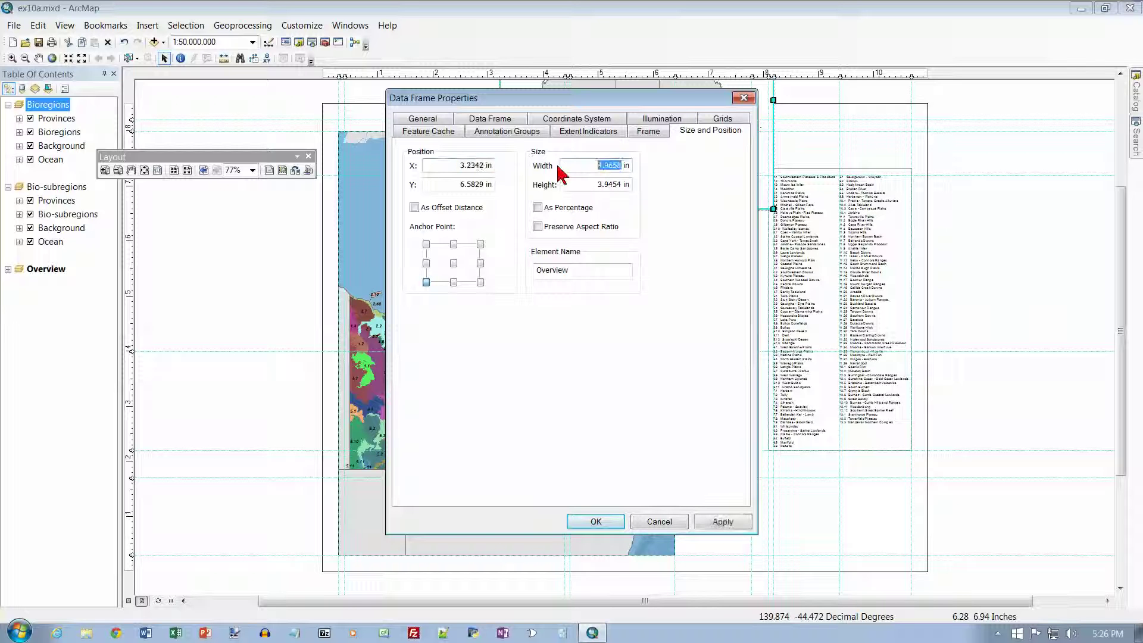
{"action": "type", "text": "2"}
{"action": "key", "text": "Tab"}
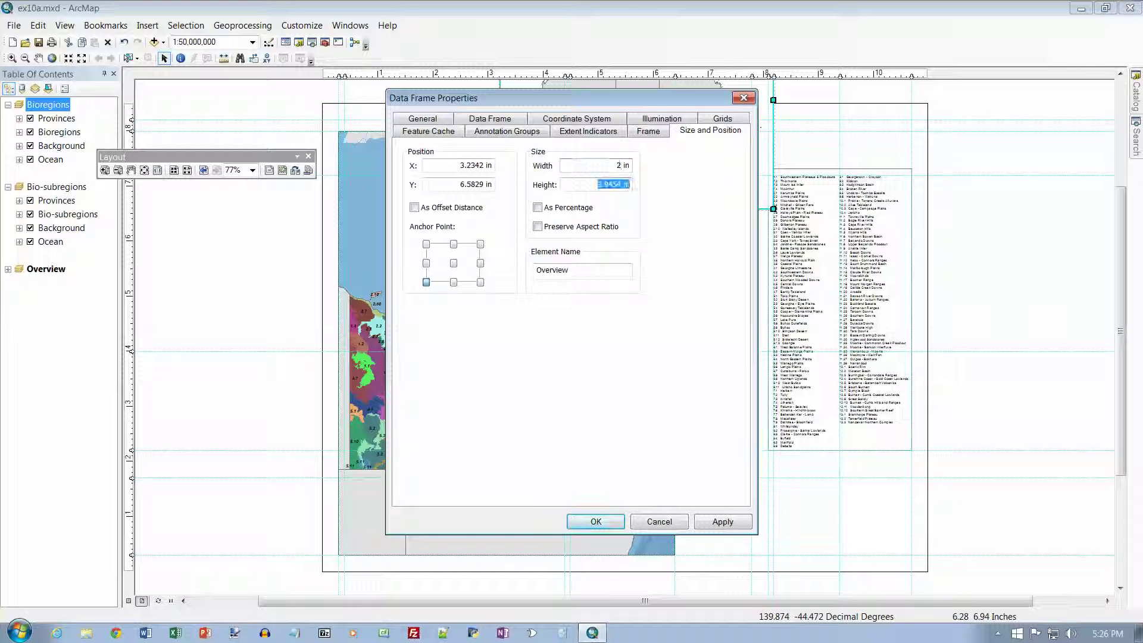
{"action": "type", "text": "1.8"}
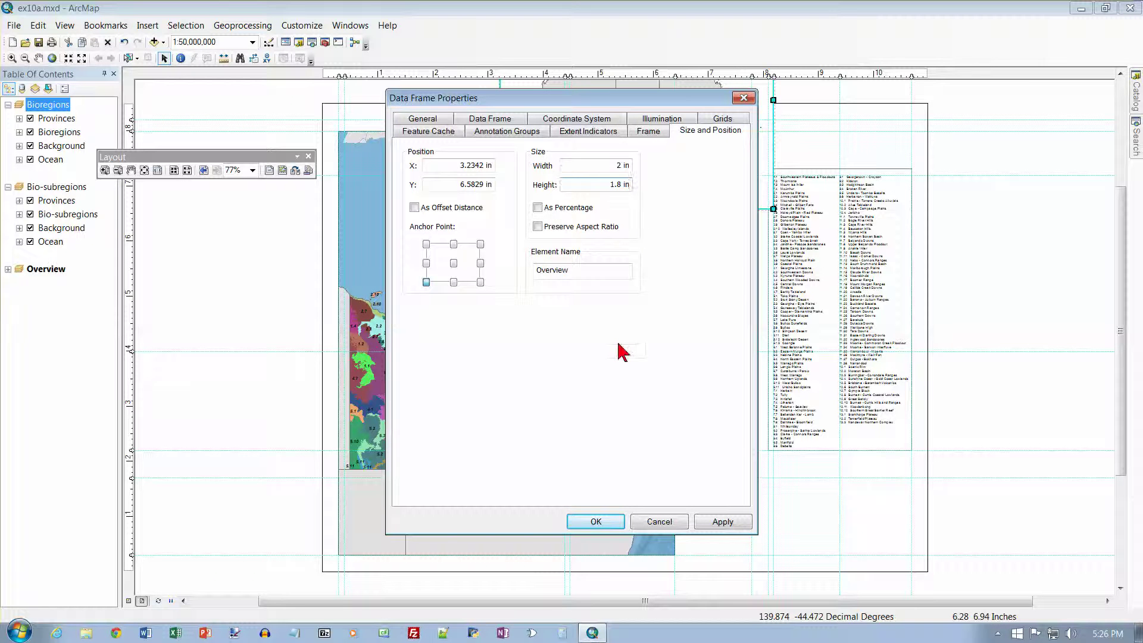
{"action": "left_click", "coordinate": [597, 522]}
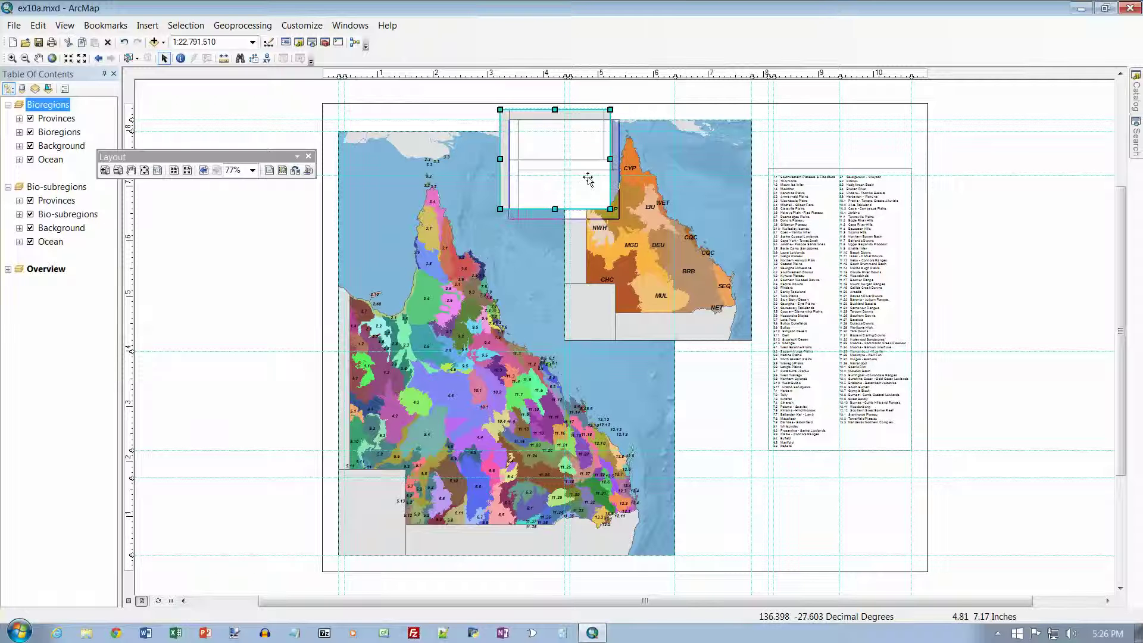
- Place the Overview frame below the inset map and set its scale to 1:120,000,000
{"action": "mouse_move", "coordinate": [587, 179]}
{"action": "left_mouse_down"}
{"action": "mouse_move", "coordinate": [697, 365]}
{"action": "mouse_move", "coordinate": [707, 409]}
{"action": "left_mouse_up"}
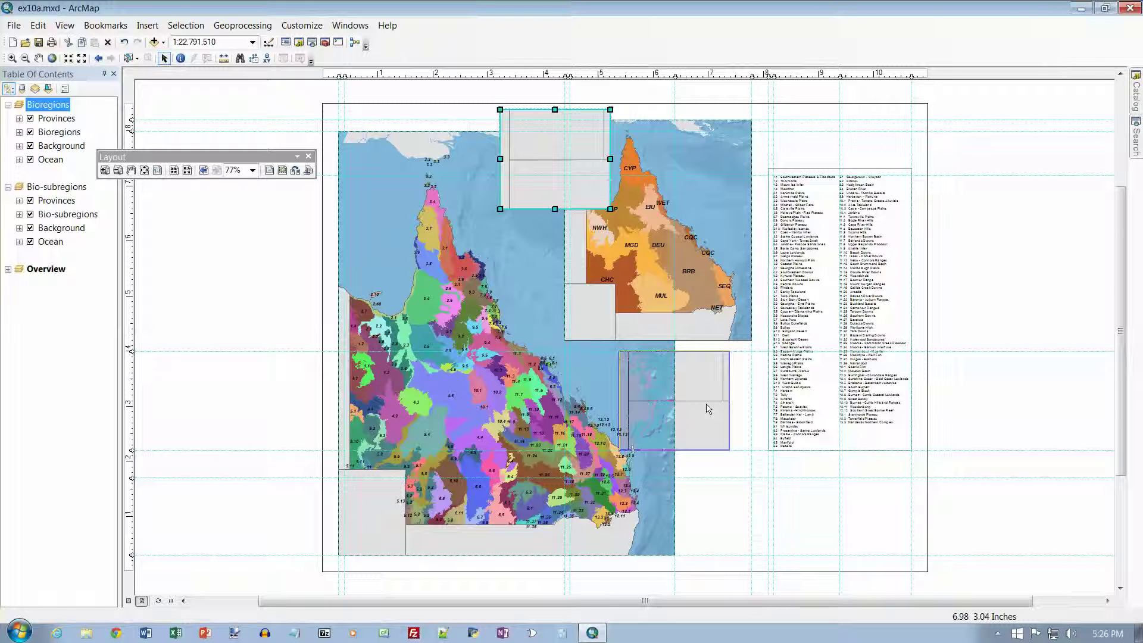
{"action": "left_click_drag", "start_coordinate": [707, 410], "coordinate": [719, 409]}
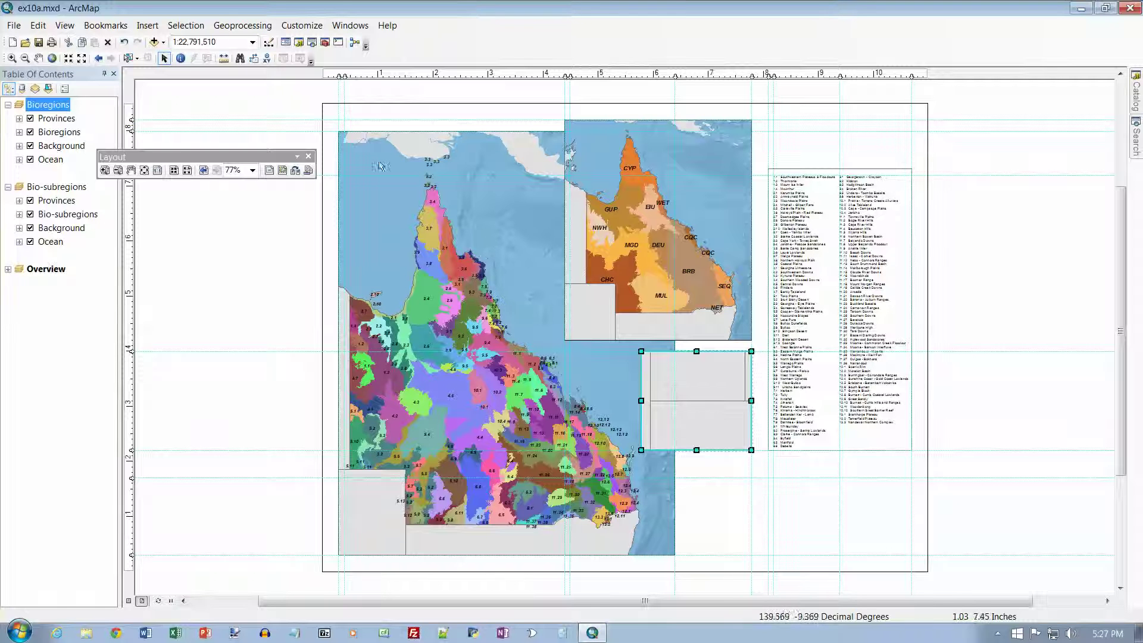
{"action": "left_click", "coordinate": [210, 42]}
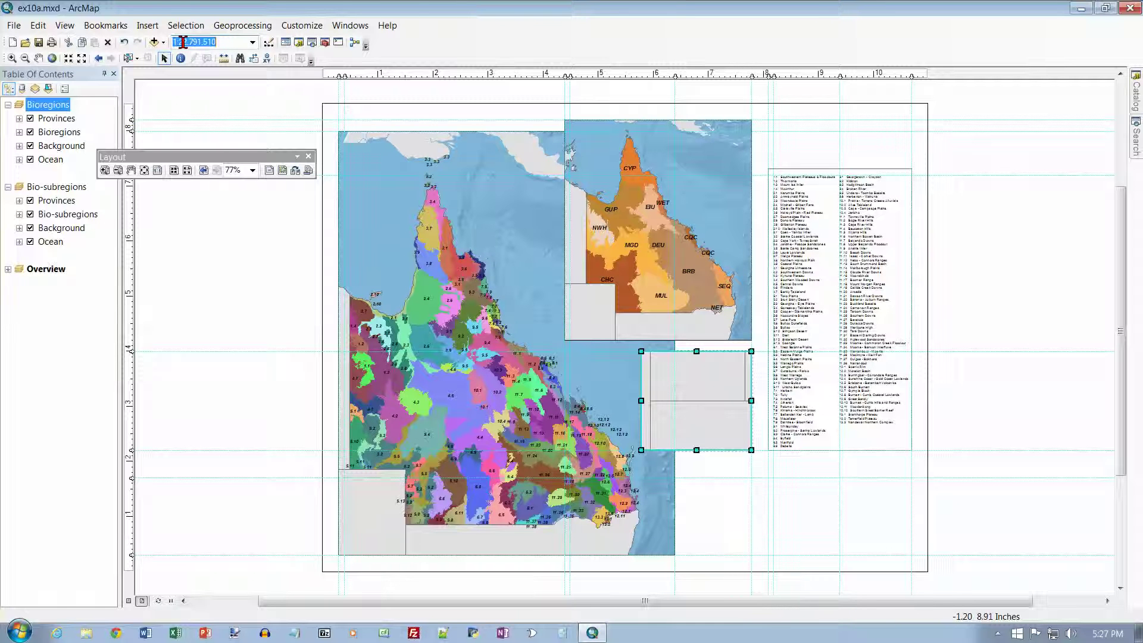
{"action": "left_click_drag", "start_coordinate": [181, 43], "coordinate": [302, 42]}
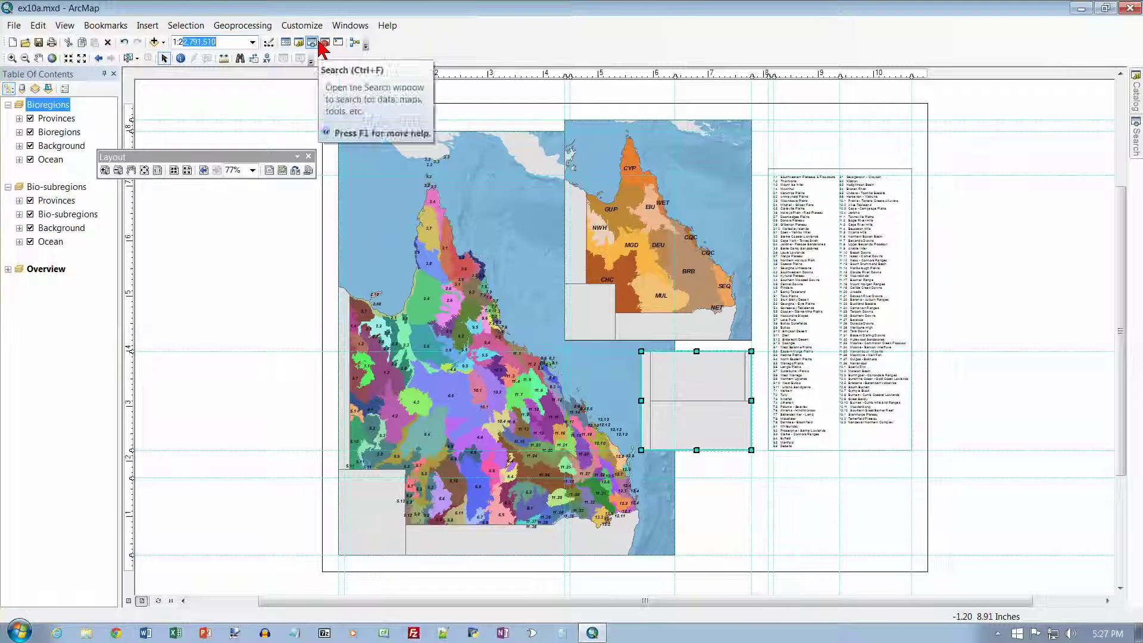
{"action": "key", "text": "BackSpace"}
{"action": "type", "text": "12"}
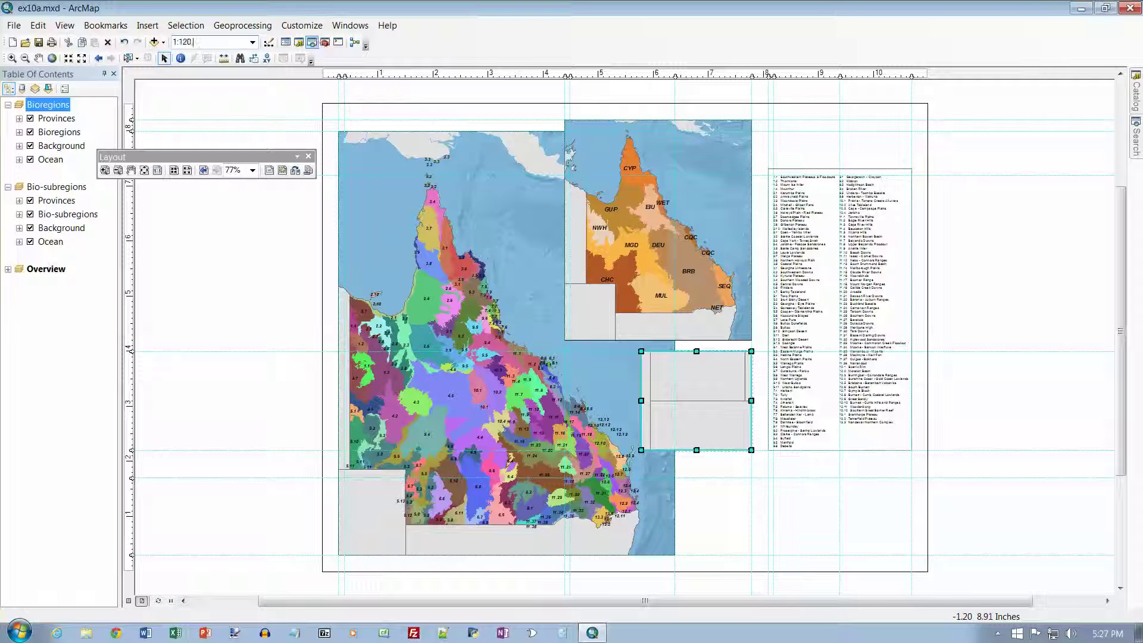
{"action": "type", "text": "000,000"}
{"action": "key", "text": "Return"}
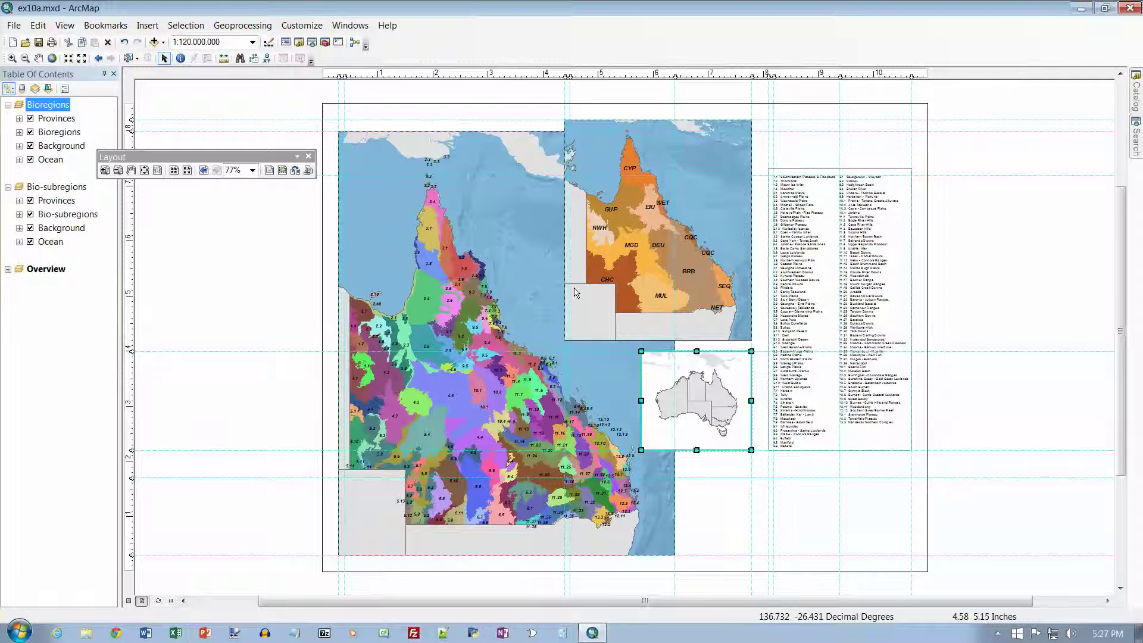
- Add Bioregions to the Overview frame's Extent Indicators so a red extent box appears
{"action": "left_click", "coordinate": [669, 372]}
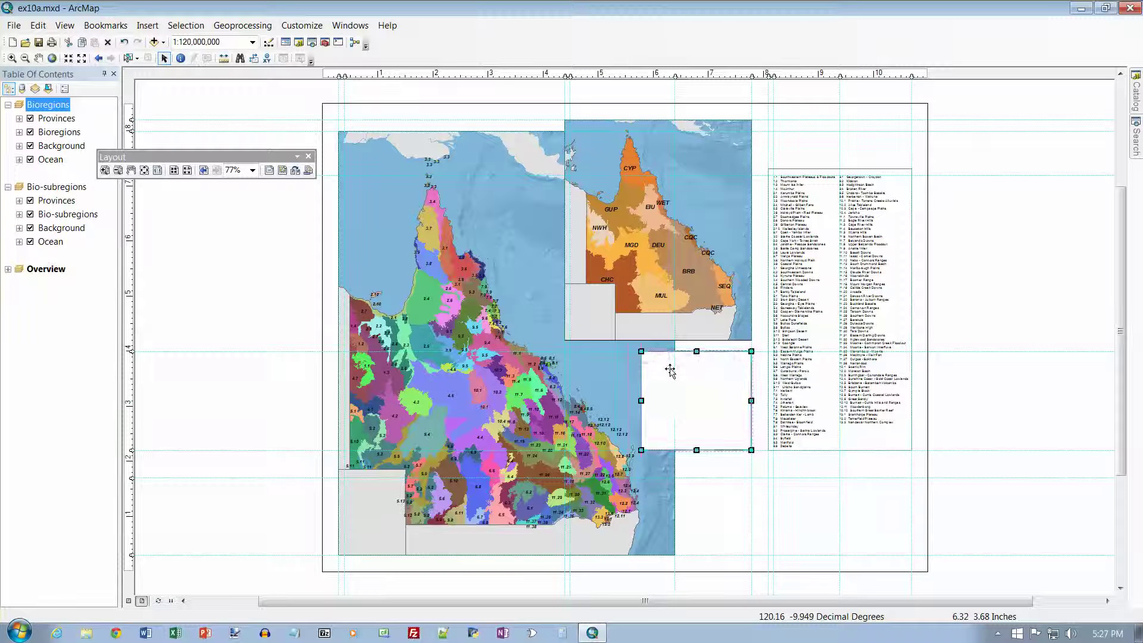
{"action": "left_click", "coordinate": [709, 371]}
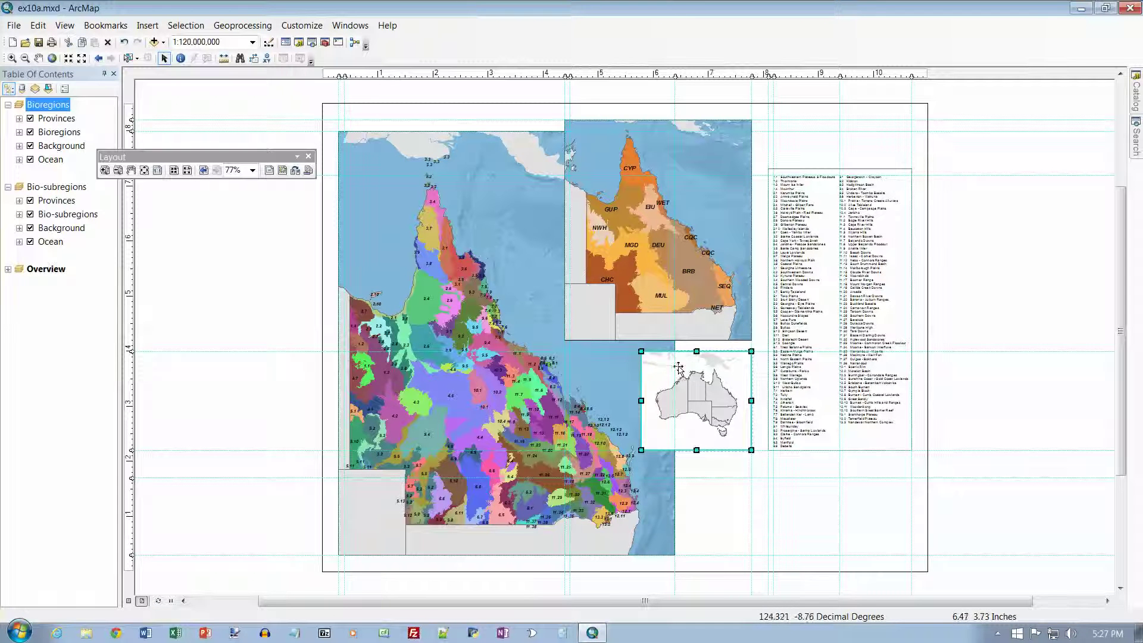
{"action": "right_click", "coordinate": [720, 363]}
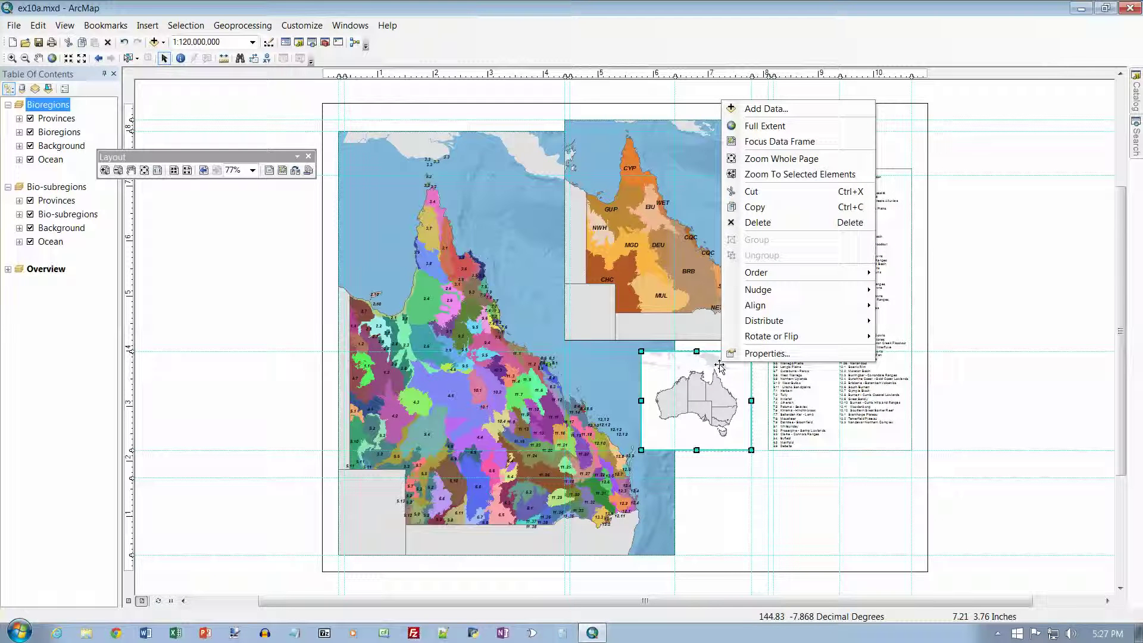
{"action": "left_click", "coordinate": [758, 354]}
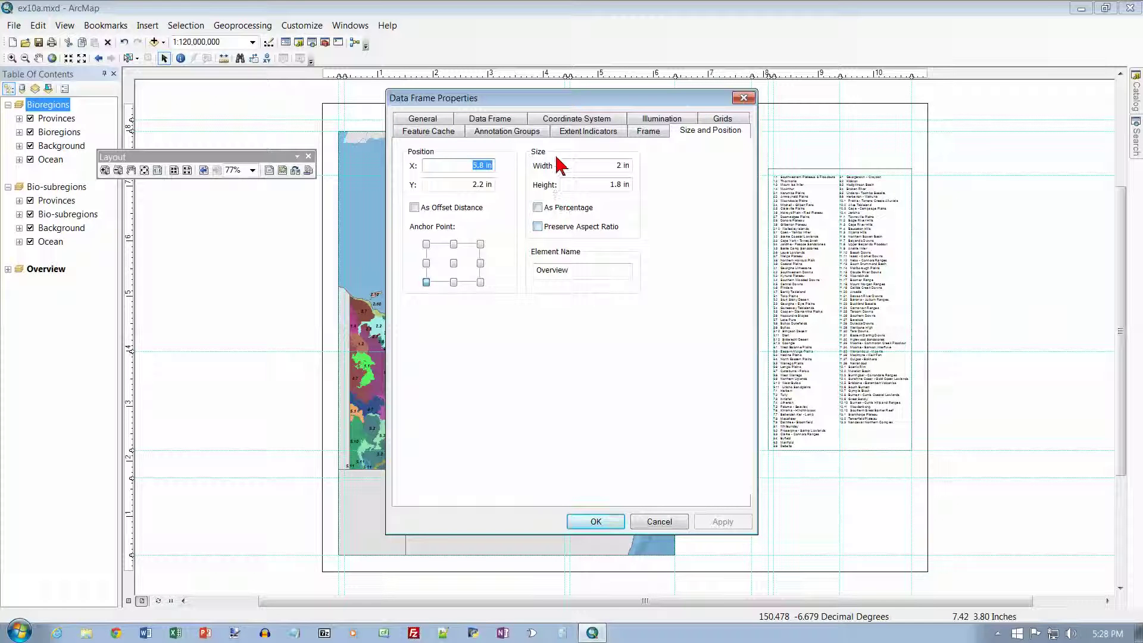
{"action": "left_click", "coordinate": [590, 134]}
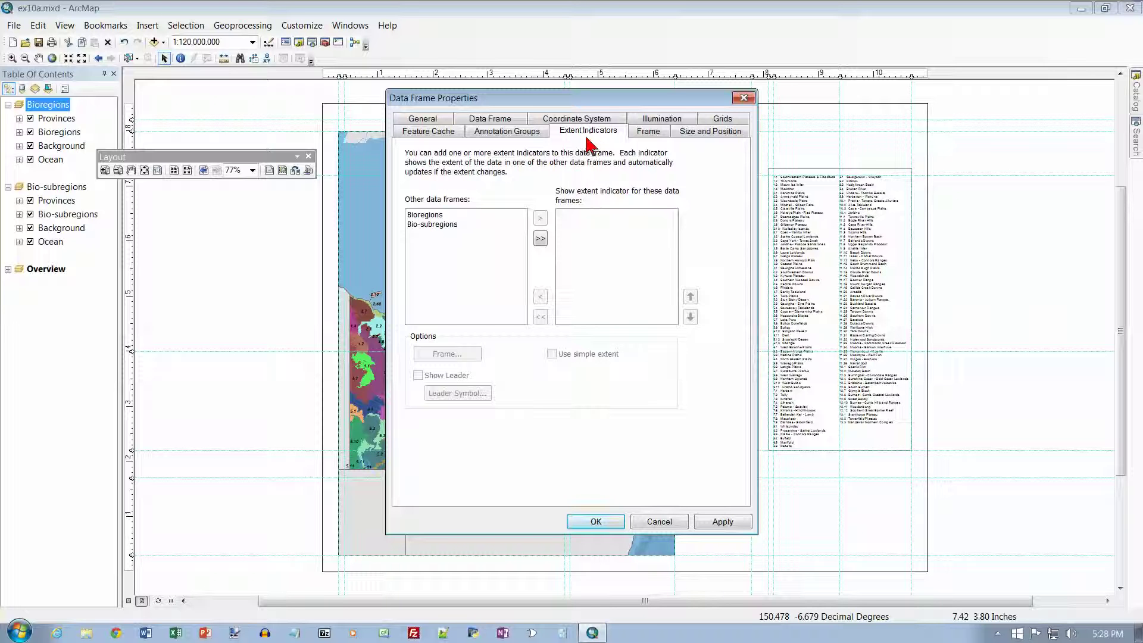
{"action": "left_click", "coordinate": [431, 217]}
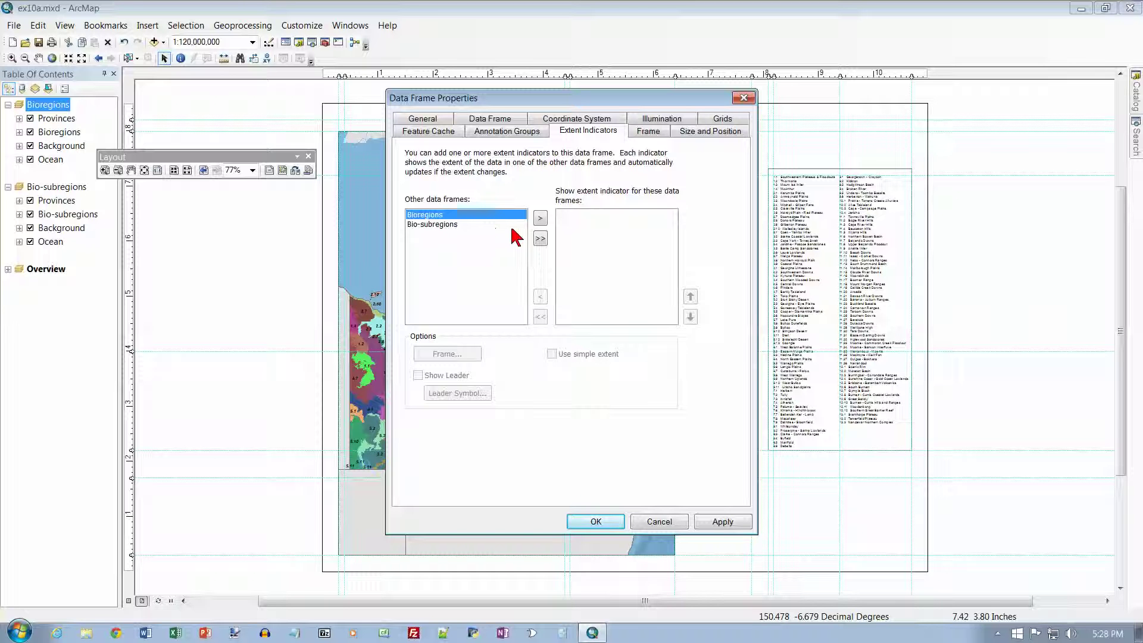
{"action": "left_click", "coordinate": [540, 219]}
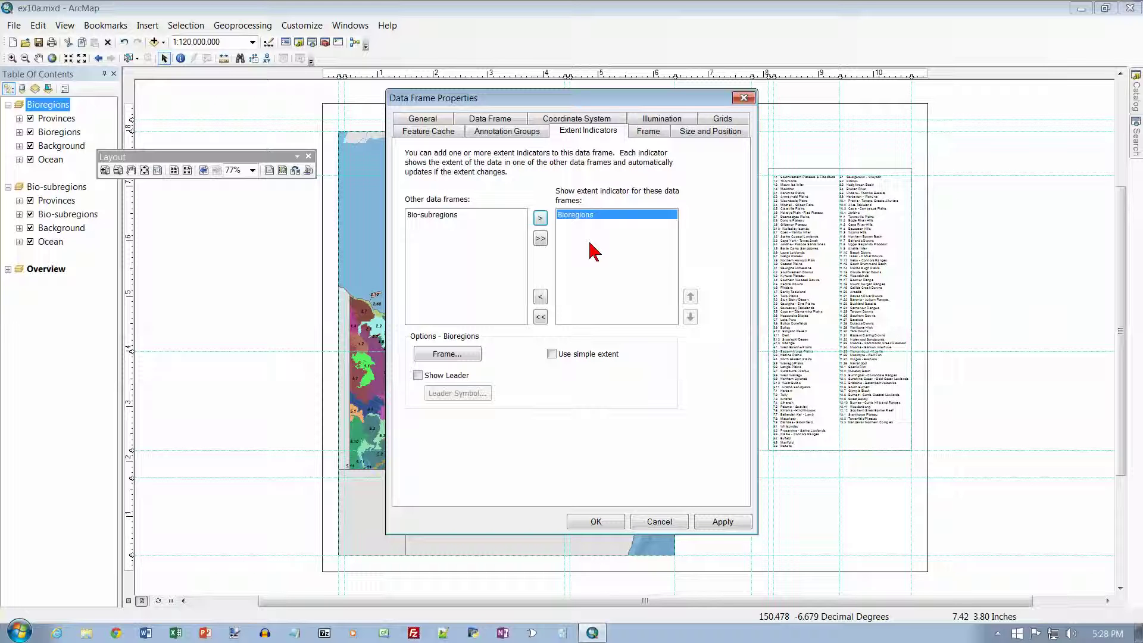
{"action": "left_click", "coordinate": [596, 522]}
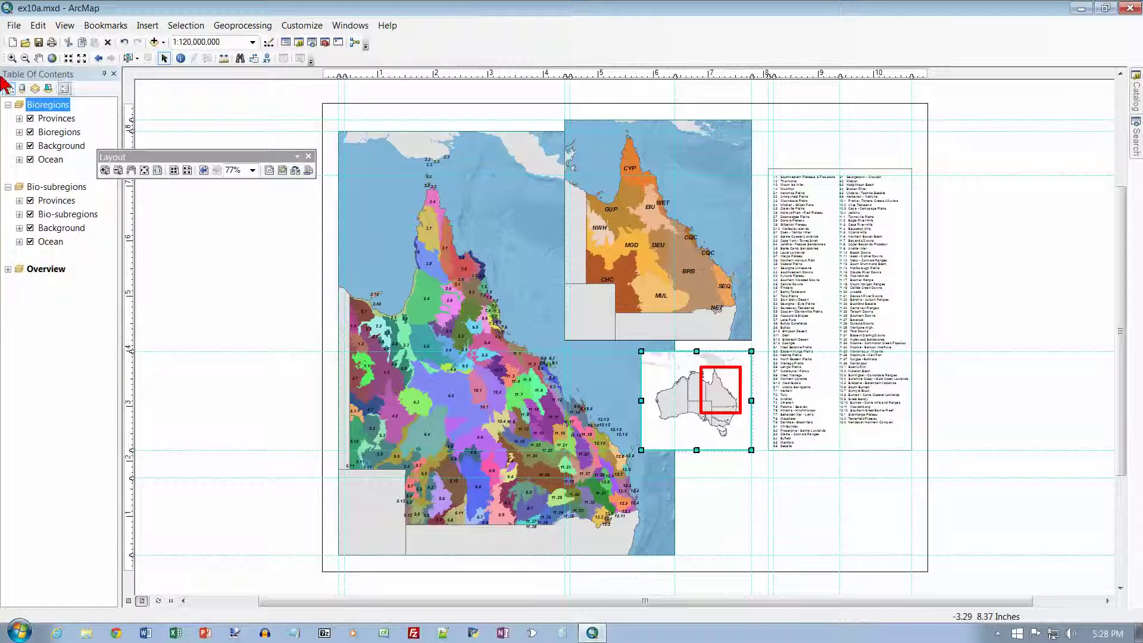
- Save the map document as ex10a.mxd in the Chapter10 MyData folder
{"action": "left_click", "coordinate": [13, 25]}
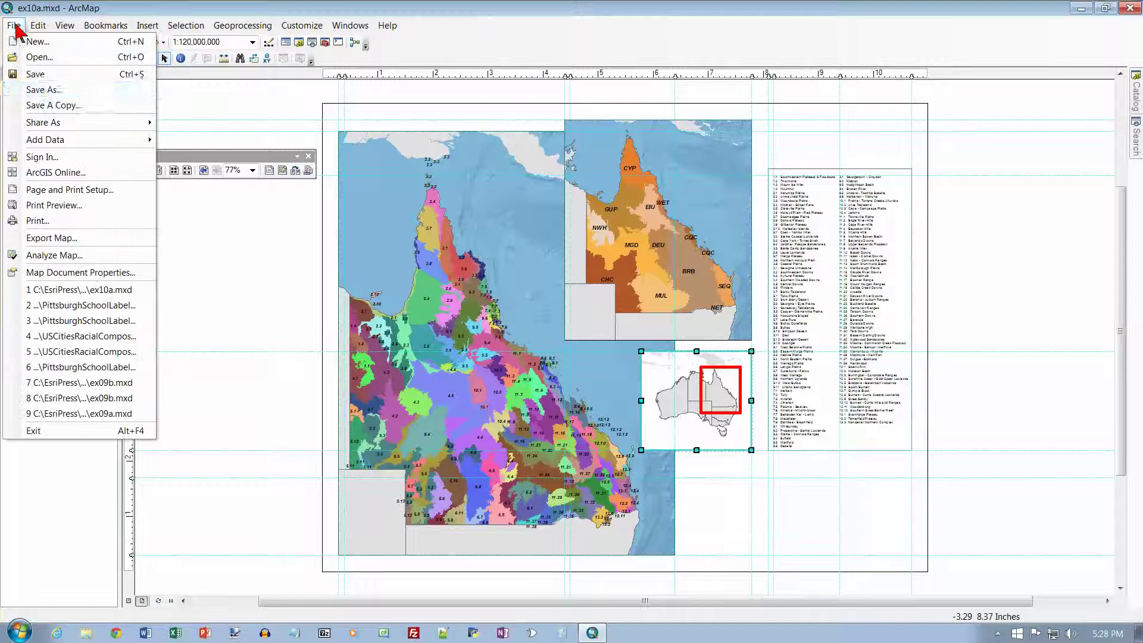
{"action": "left_click", "coordinate": [45, 91]}
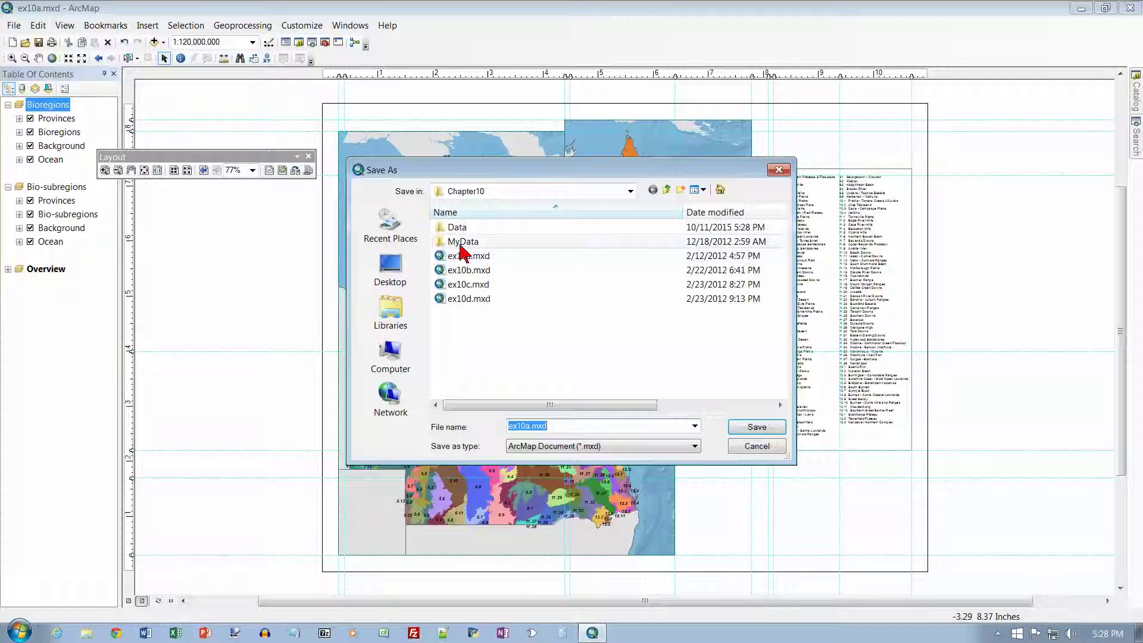
{"action": "double_click", "coordinate": [459, 243]}
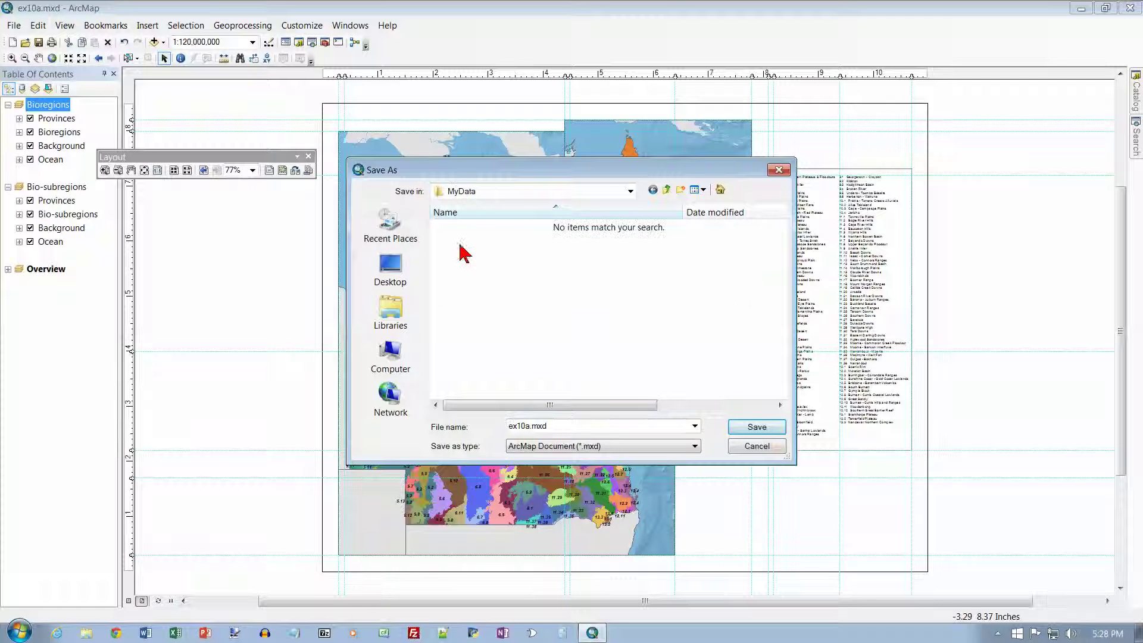
{"action": "left_click", "coordinate": [747, 432]}
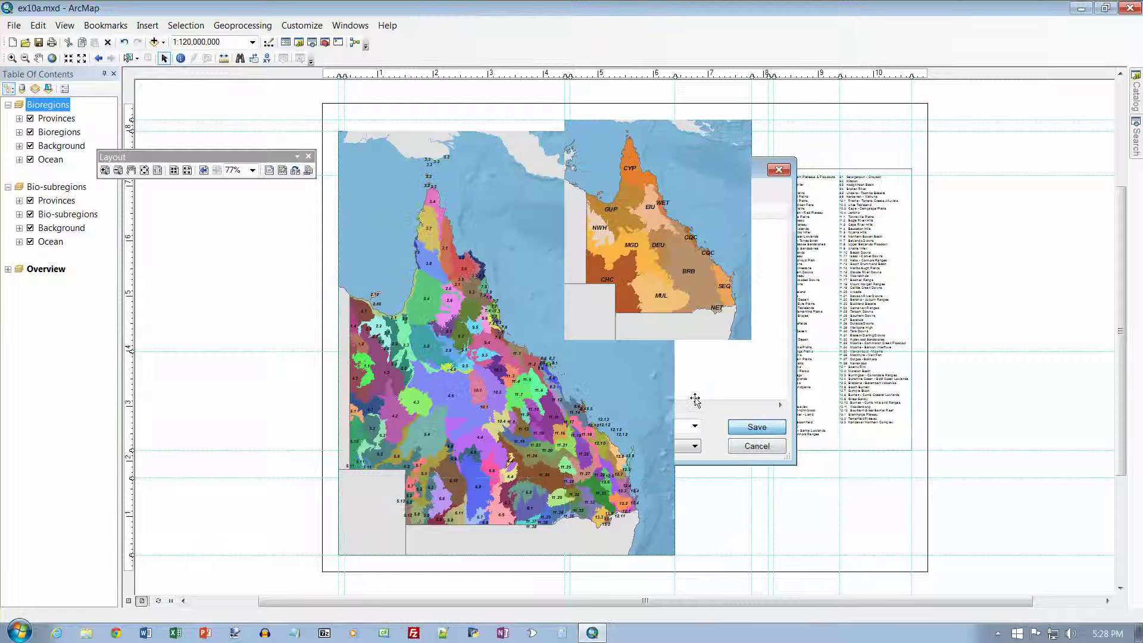